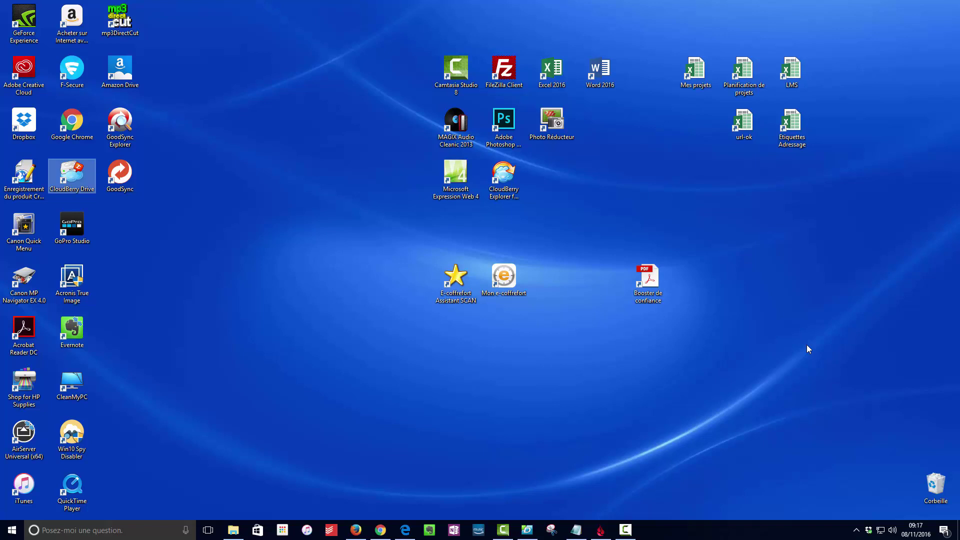
Launch Play Music from Chrome's apps list and sign in to reach the À écouter page.
left_click(634, 252)
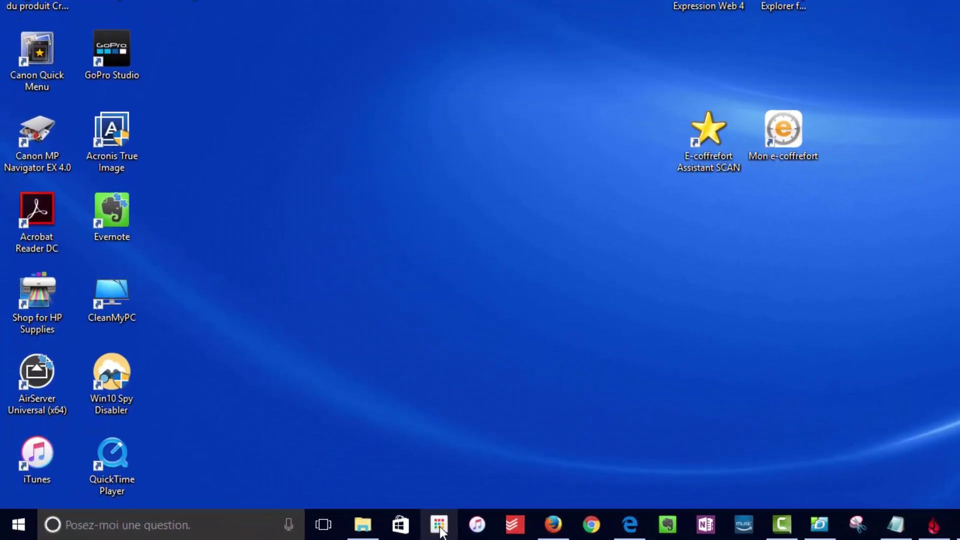
left_click(445, 525)
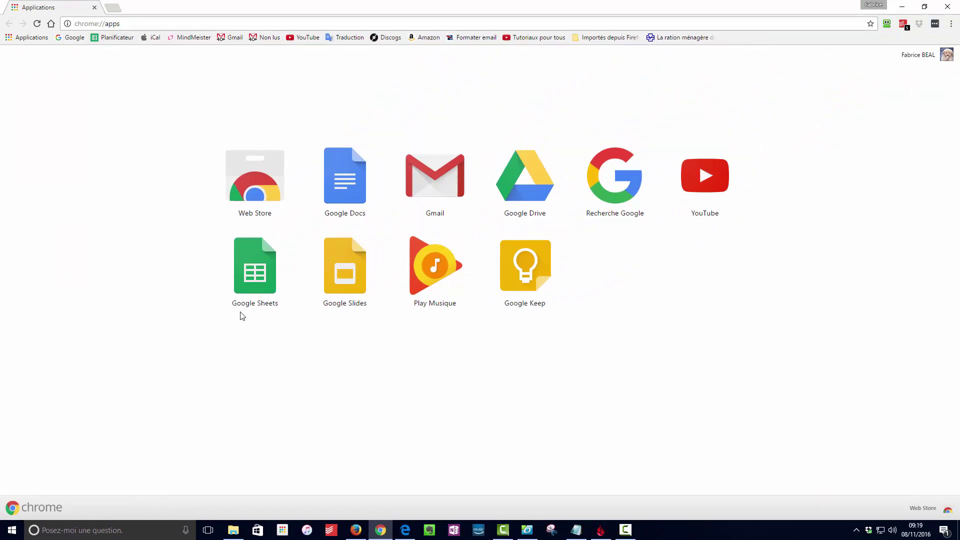
left_click(440, 275)
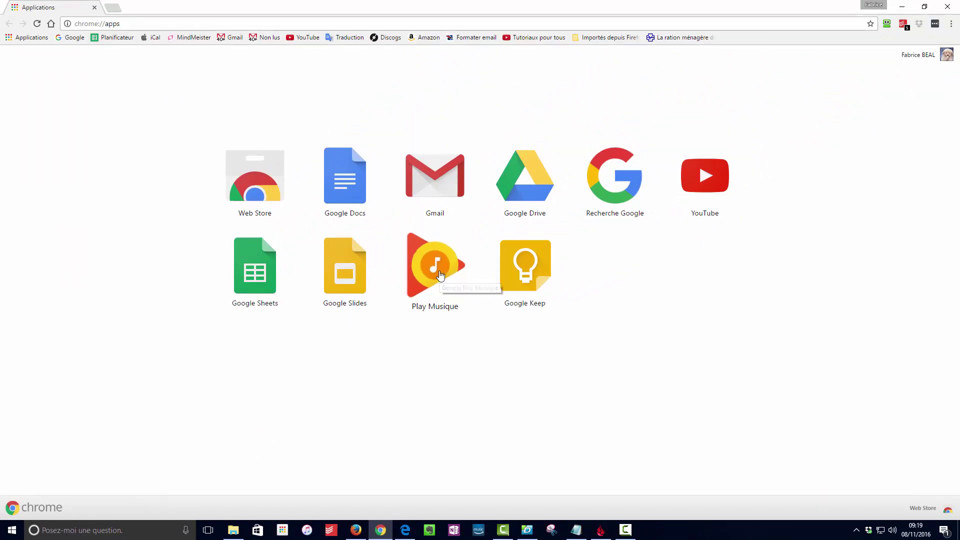
left_click(841, 451)
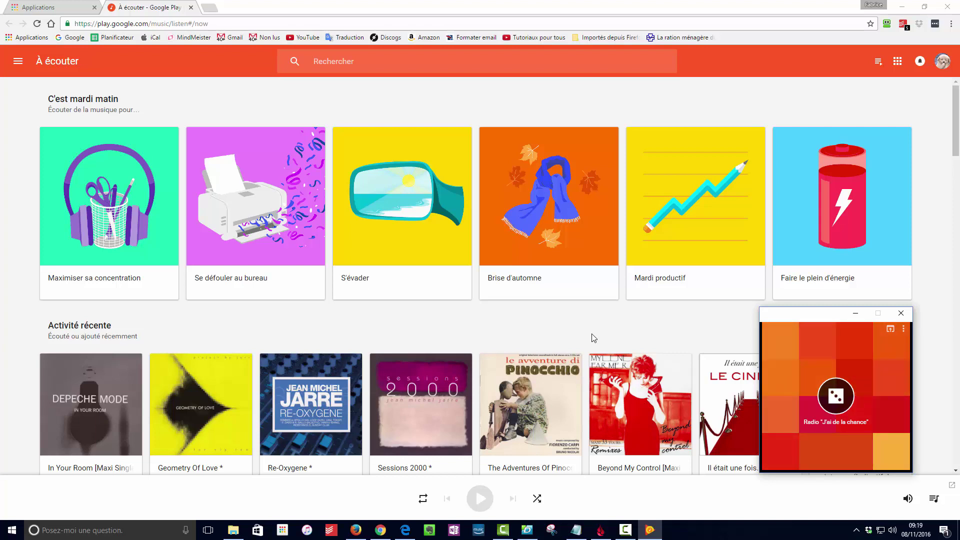
Open Play Music's Paramètres page from the navigation drawer.
mouse_move(601, 340)
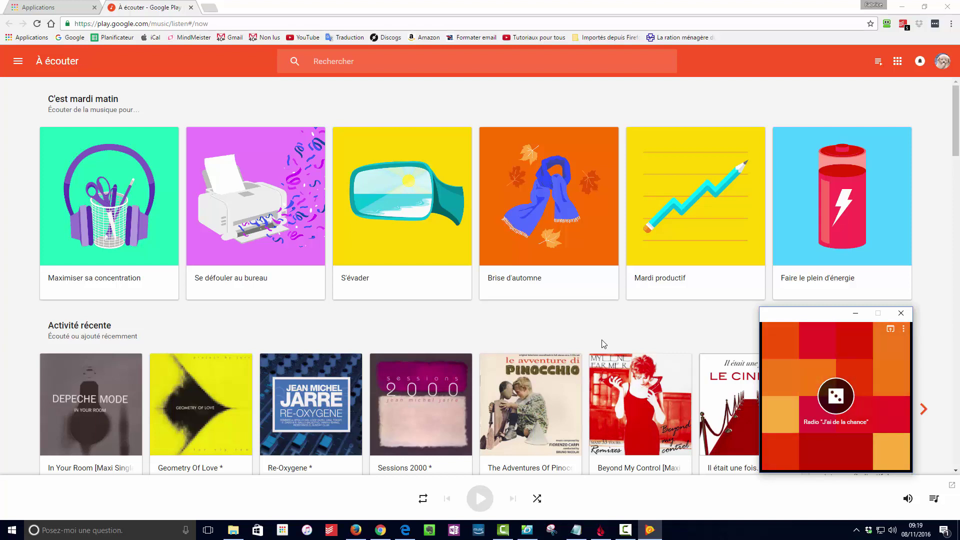
scroll(602, 343, "down", 2)
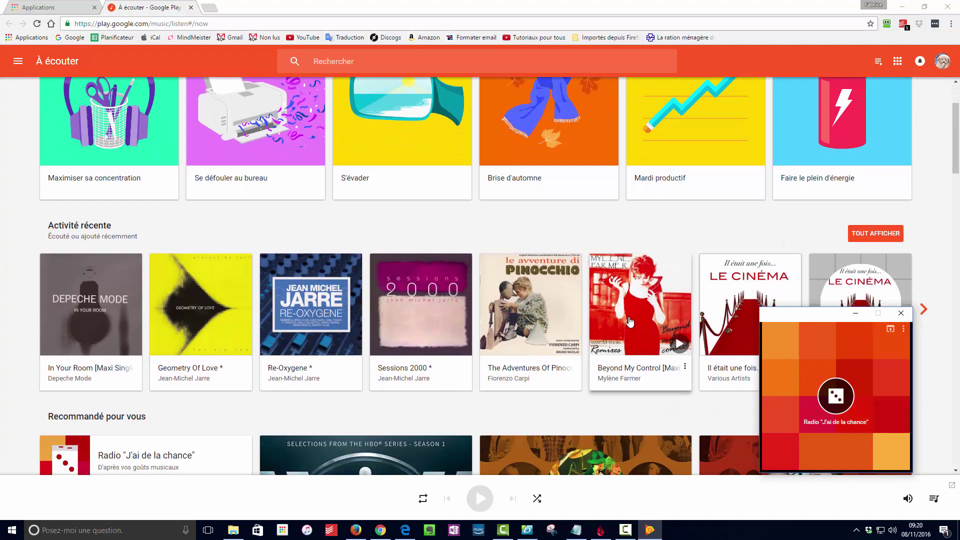
scroll(630, 323, "up", 1)
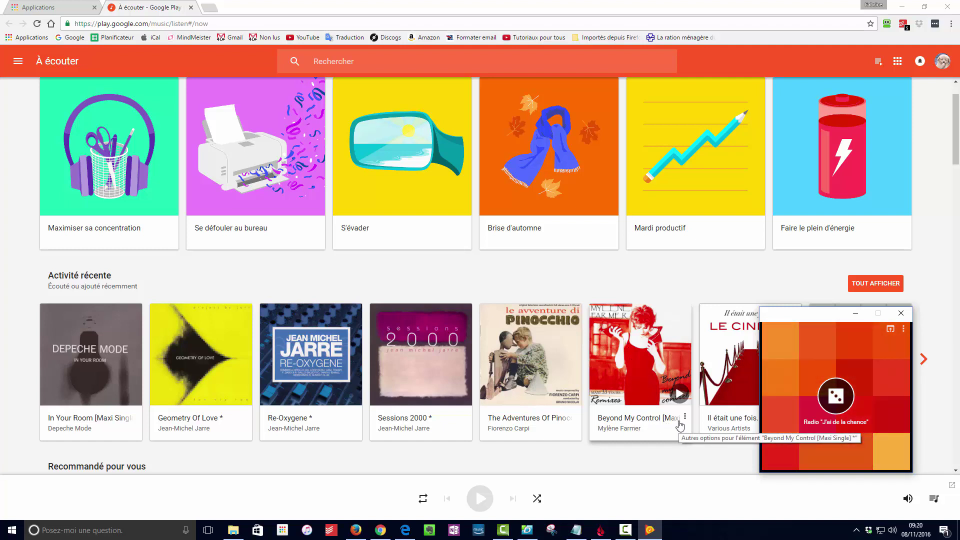
left_click(17, 61)
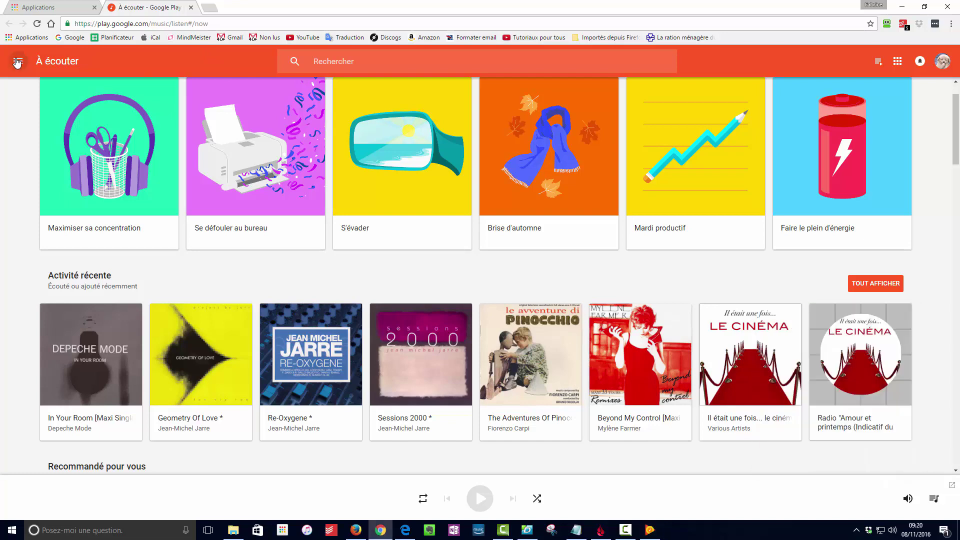
left_click(60, 266)
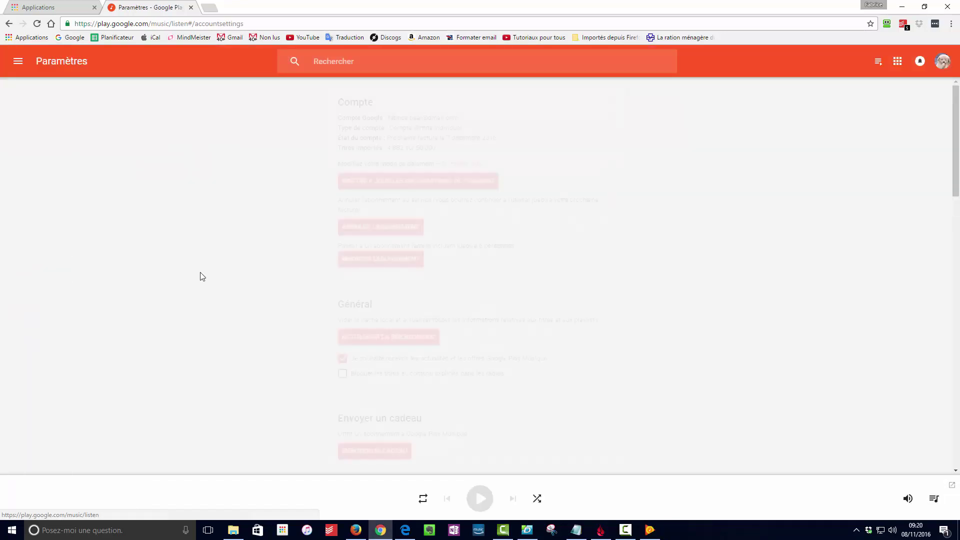
Return home, reopen Paramètres and scroll down to the Dossier de téléchargement setting.
left_click(9, 24)
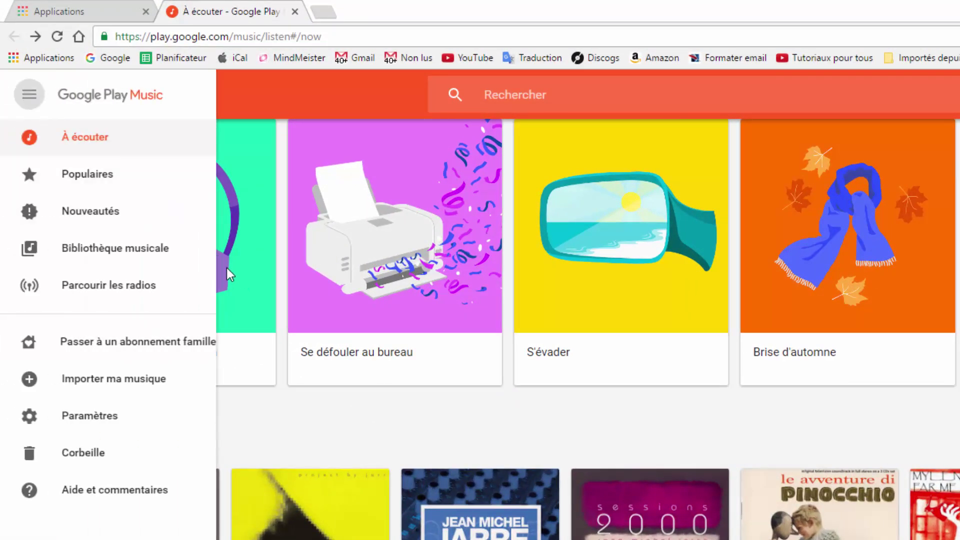
left_click(101, 421)
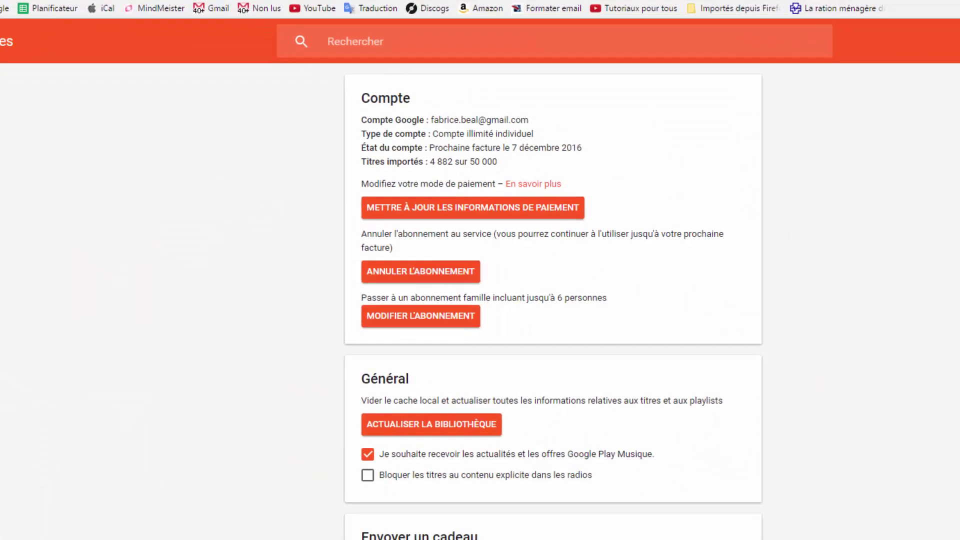
scroll(406, 284, "down", 7)
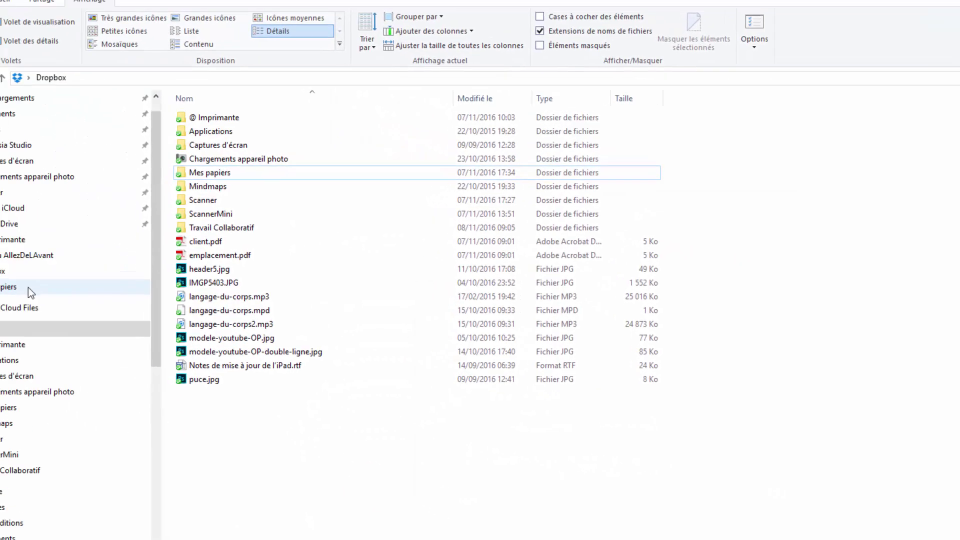
Open Ce PC › Musique in File Explorer to inspect the Google Play Music subfolder.
scroll(48, 460, "up", 3)
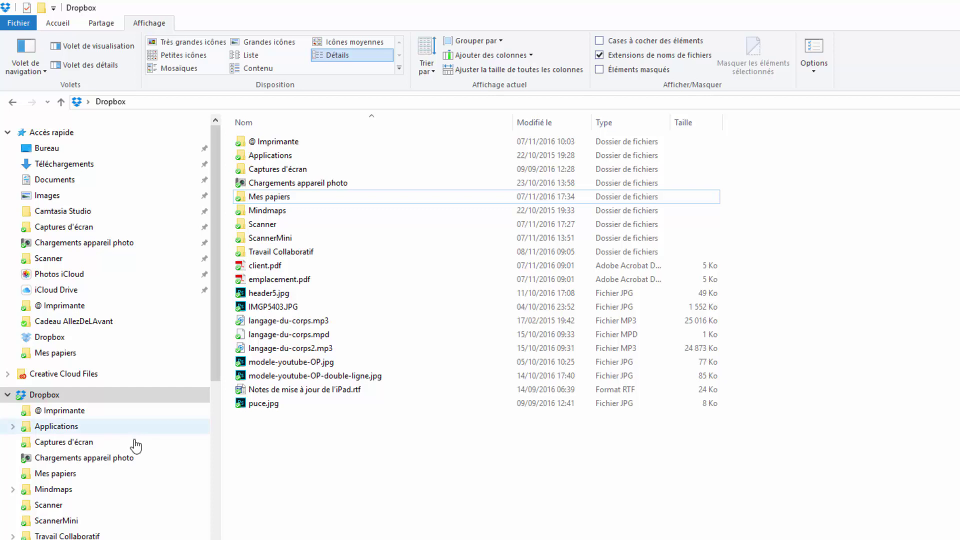
scroll(135, 445, "down", 15)
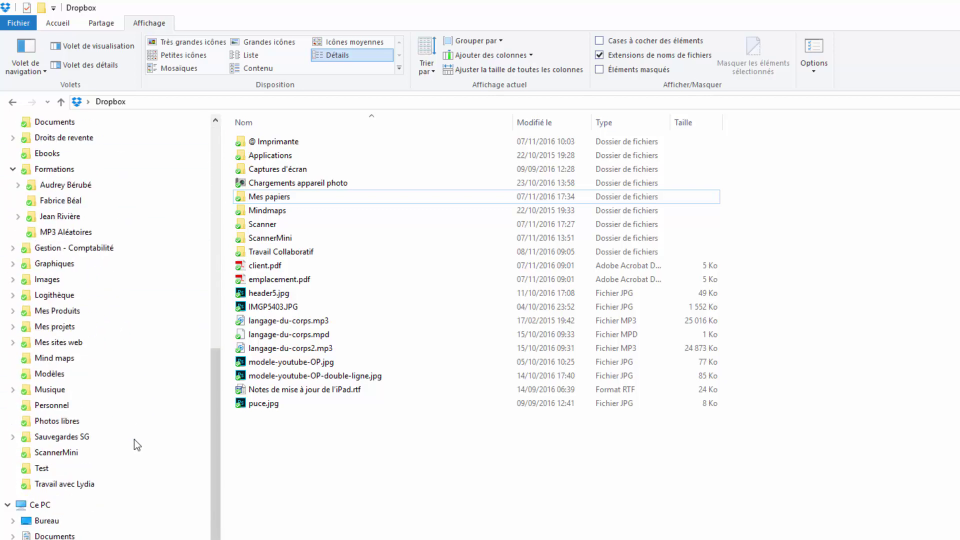
left_click(72, 458)
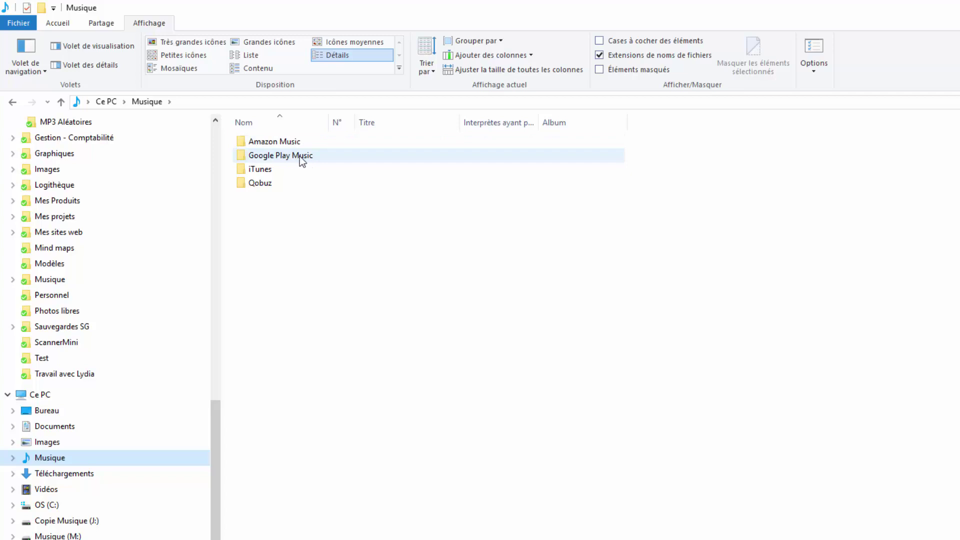
mouse_move(301, 159)
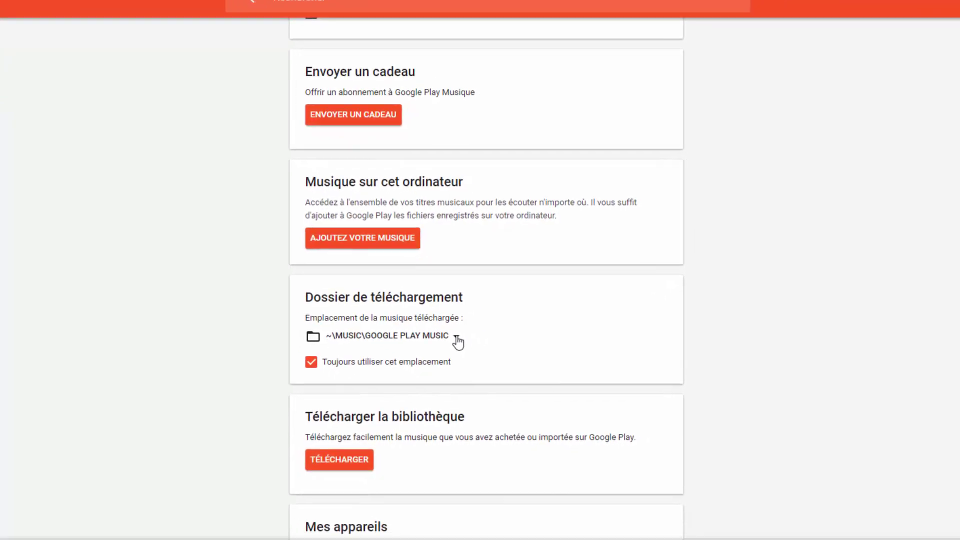
Set the download folder to Musique › Google Play Music, then open the Bibliothèque musicale albums.
left_click(456, 338)
left_click(354, 388)
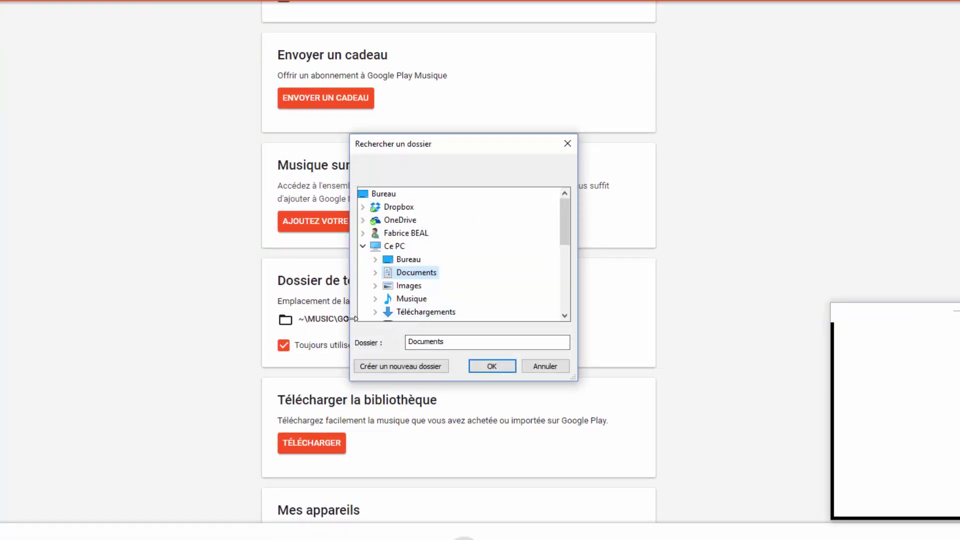
scroll(465, 262, "down", 2)
scroll(470, 265, "up", 2)
scroll(465, 270, "down", 2)
scroll(457, 280, "down", 3)
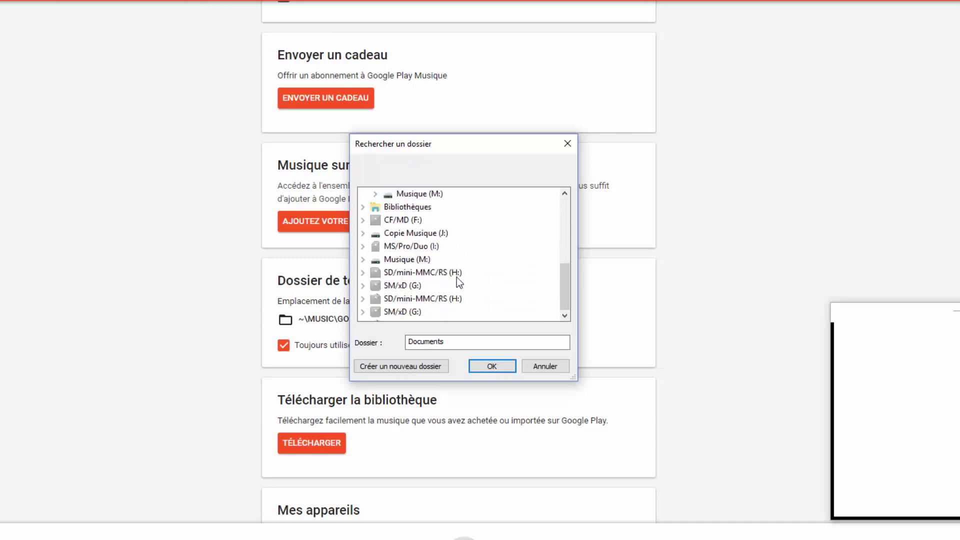
scroll(458, 281, "up", 5)
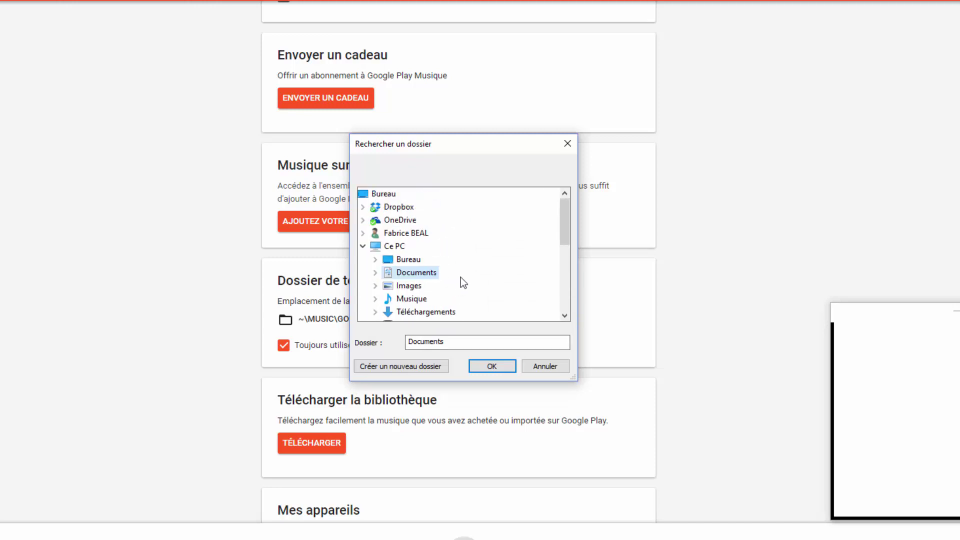
scroll(465, 271, "down", 2)
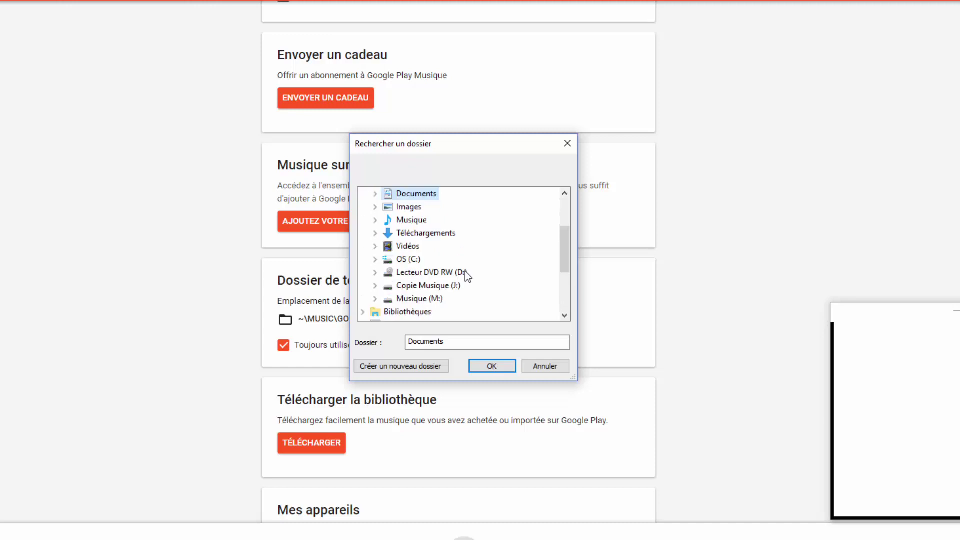
scroll(465, 271, "up", 1)
double_click(400, 260)
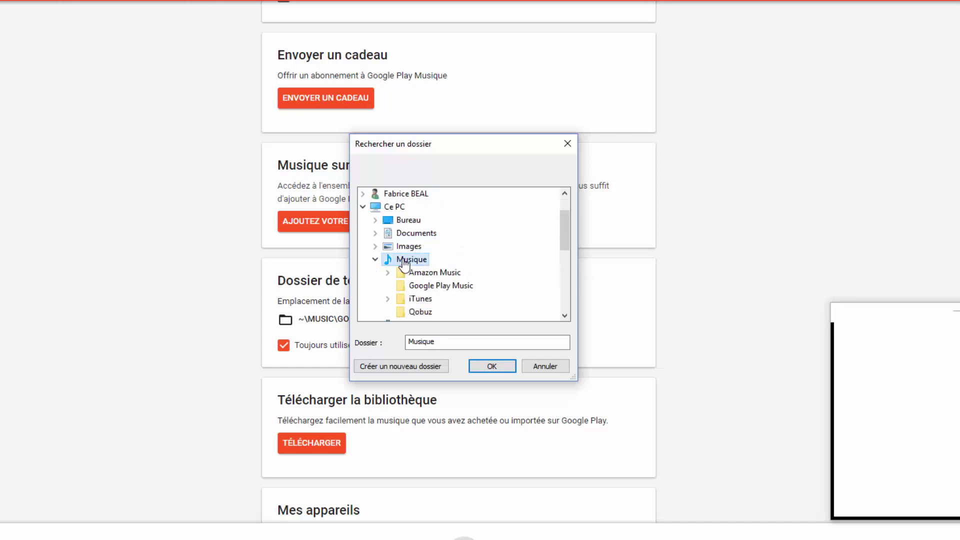
scroll(466, 256, "down", 1)
left_click(453, 249)
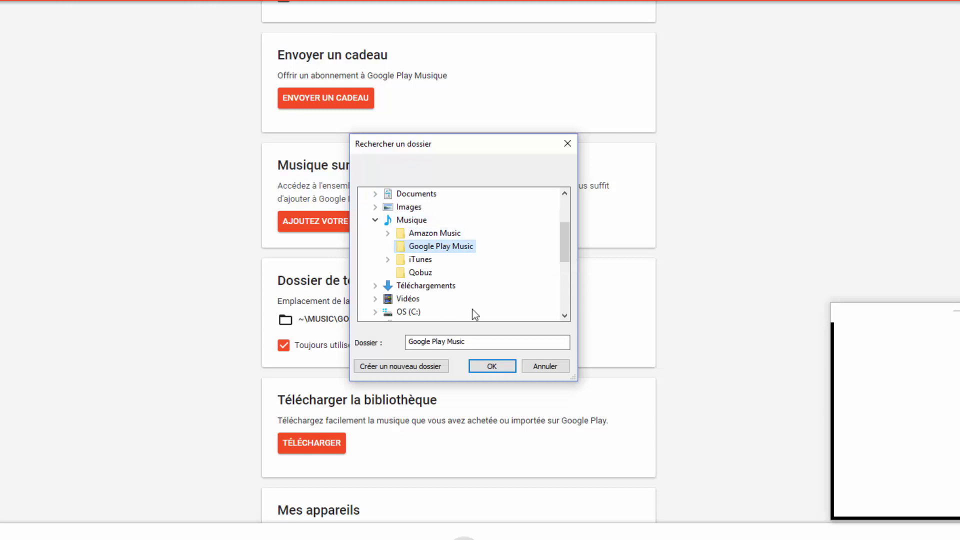
left_click(491, 367)
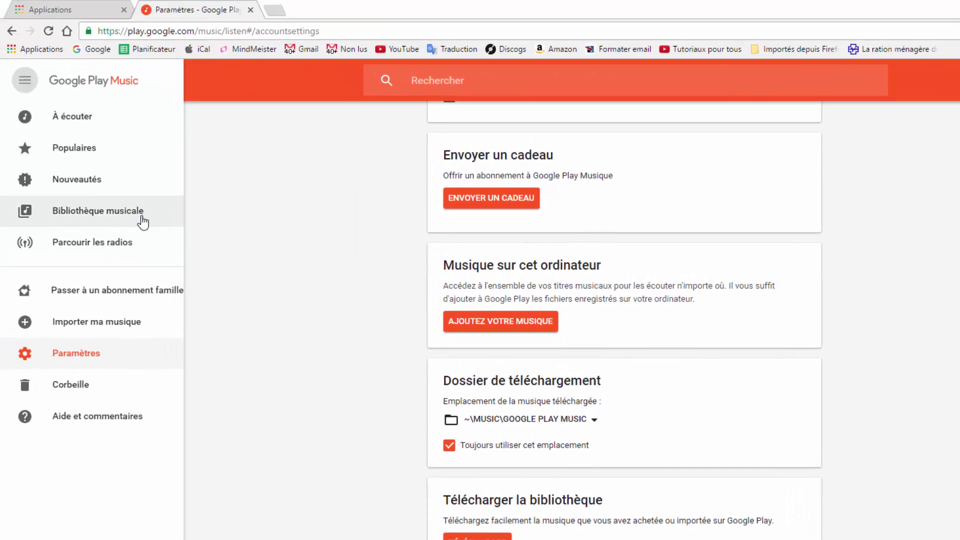
left_click(142, 220)
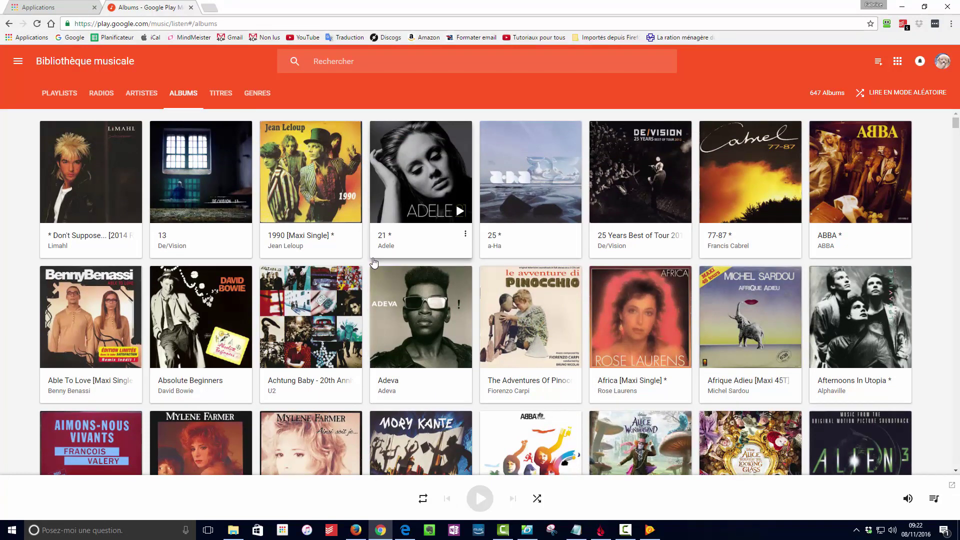
Choose Télécharger l'album from the Ainsi soit je maxi single's three-dot menu.
scroll(374, 262, "down", 1)
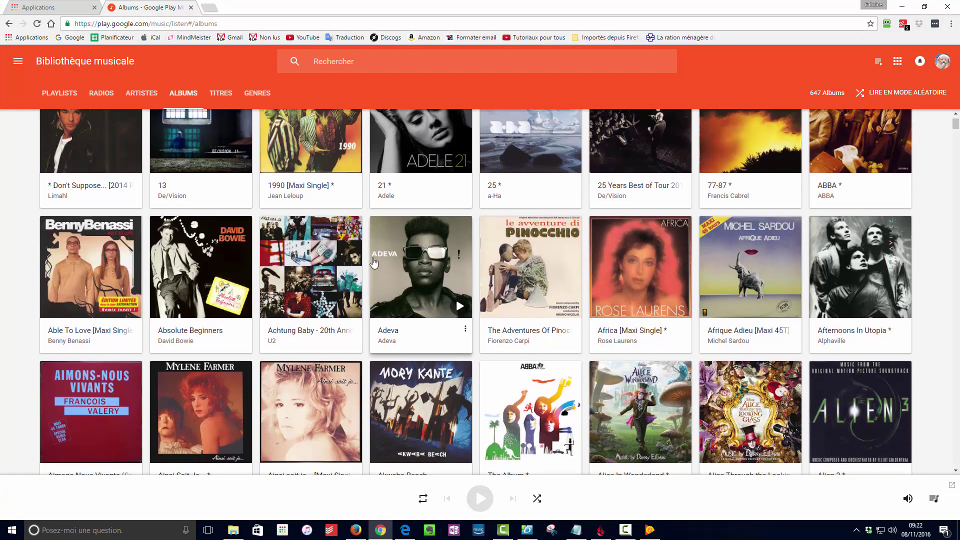
scroll(330, 310, "down", 1)
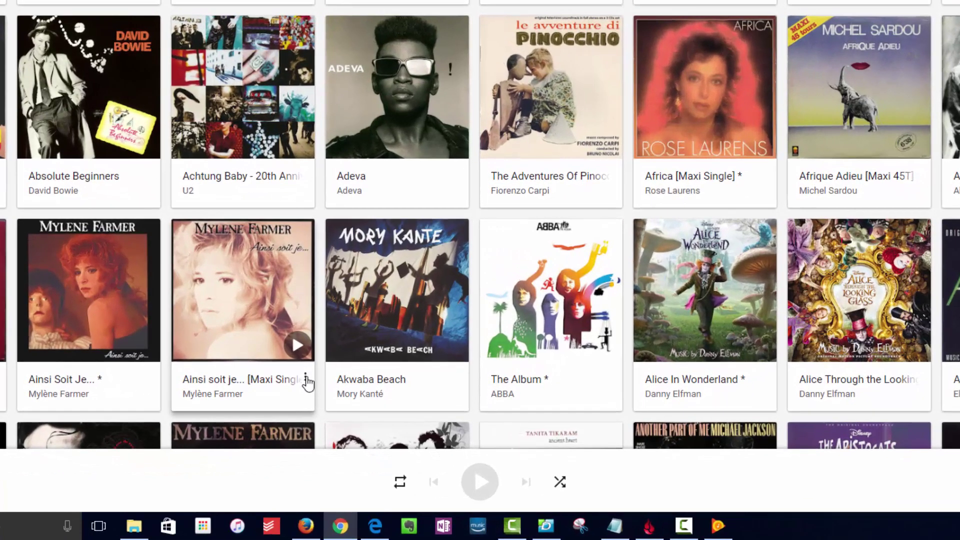
left_click(306, 380)
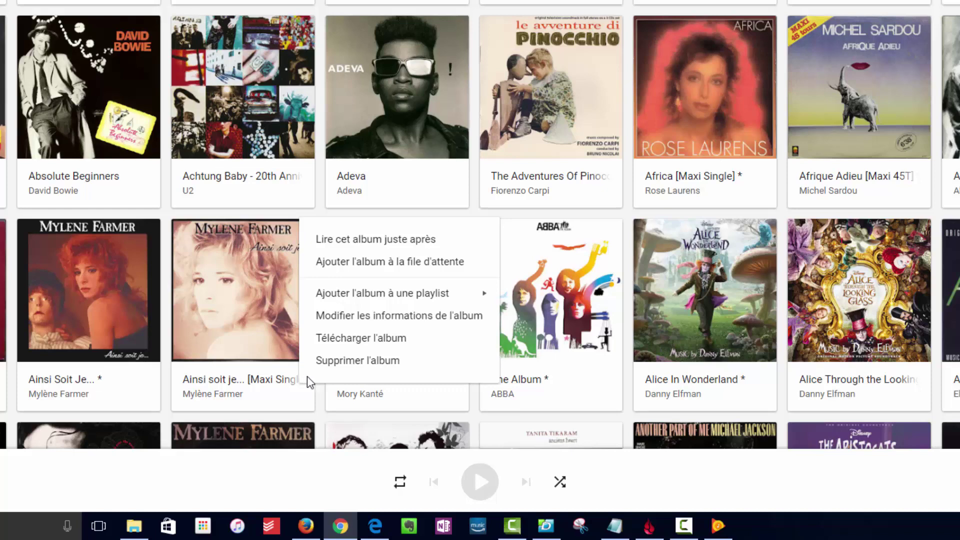
left_click(331, 340)
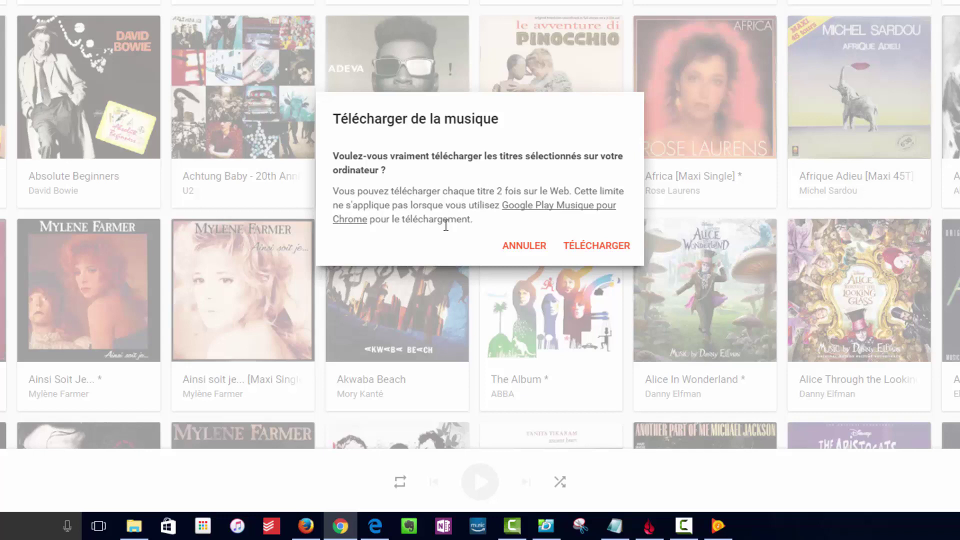
Confirm downloading the Ainsi soit je maxi single and close the download-starting notice.
left_click(595, 247)
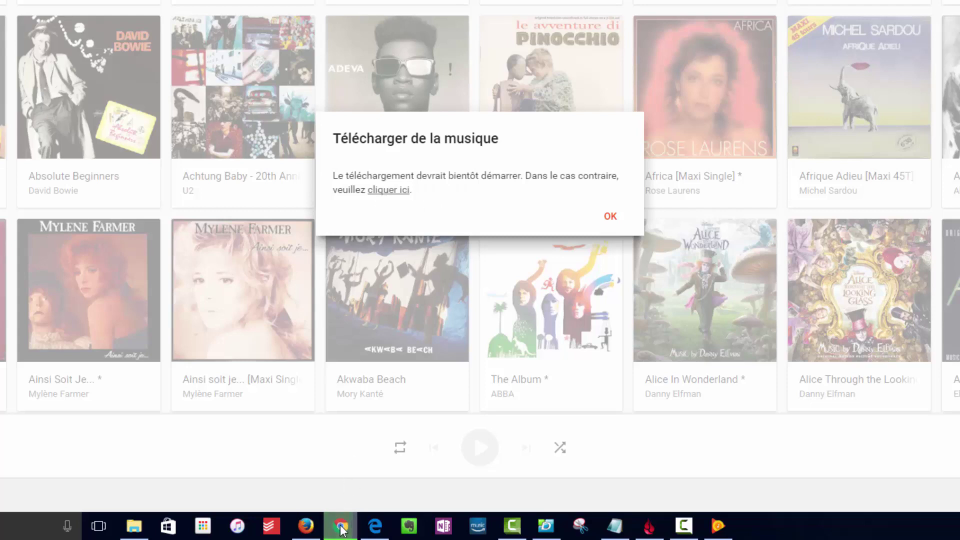
mouse_move(352, 531)
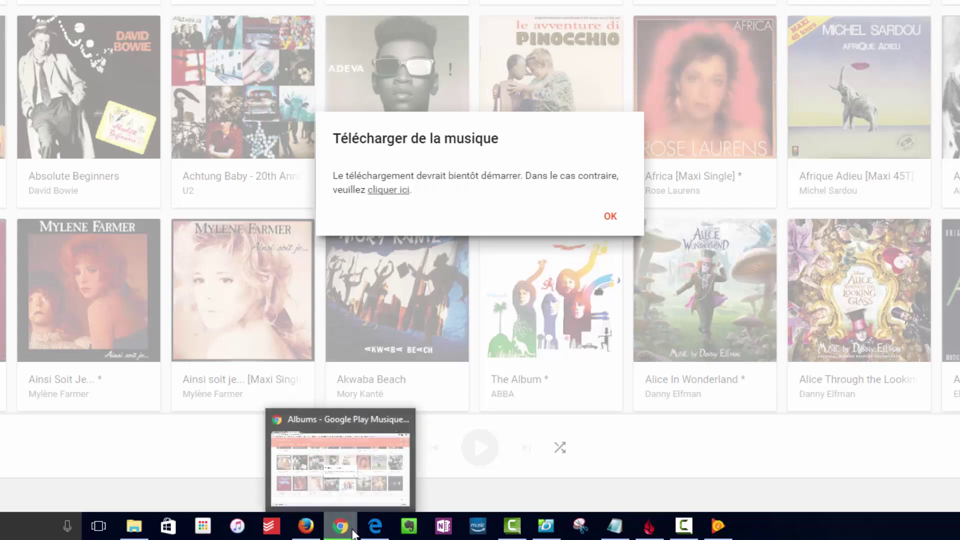
left_click(615, 221)
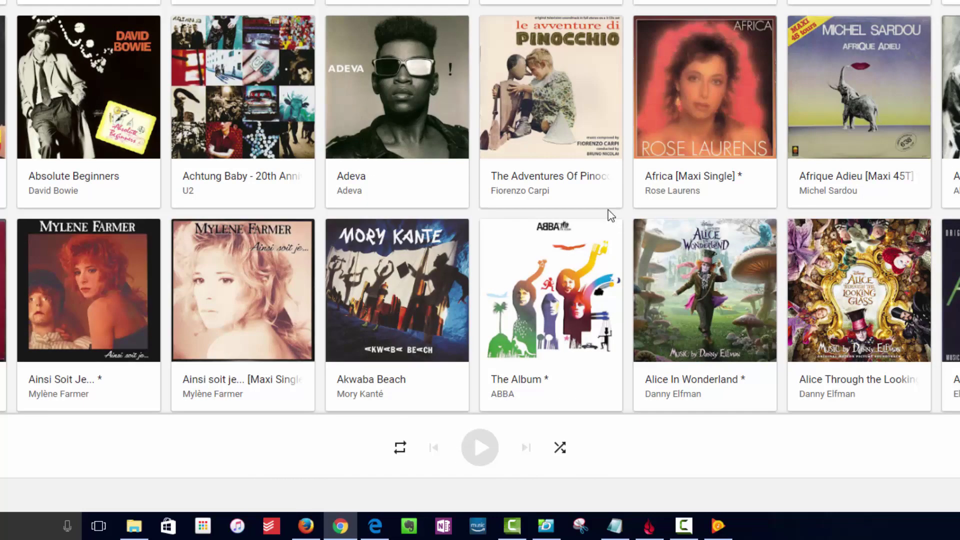
mouse_move(465, 345)
left_click(134, 526)
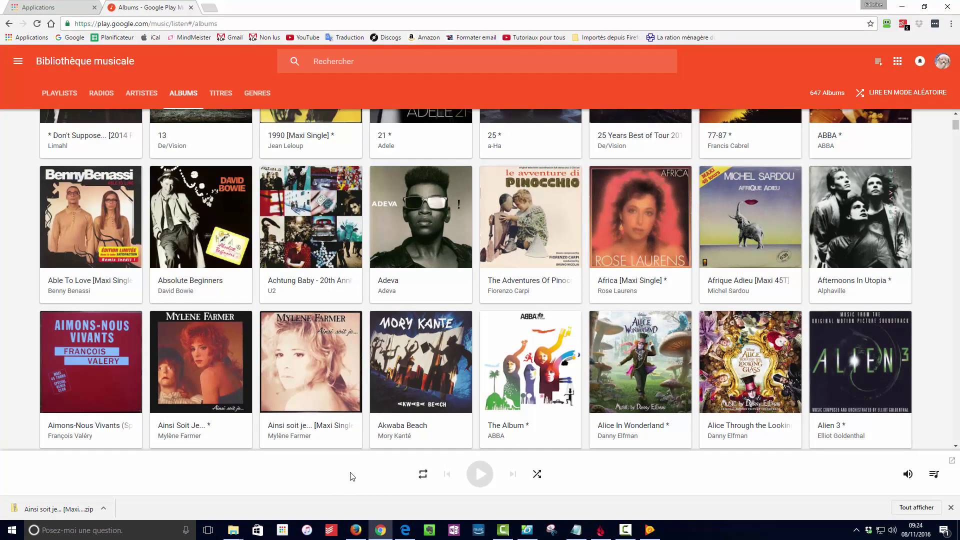
left_click(18, 61)
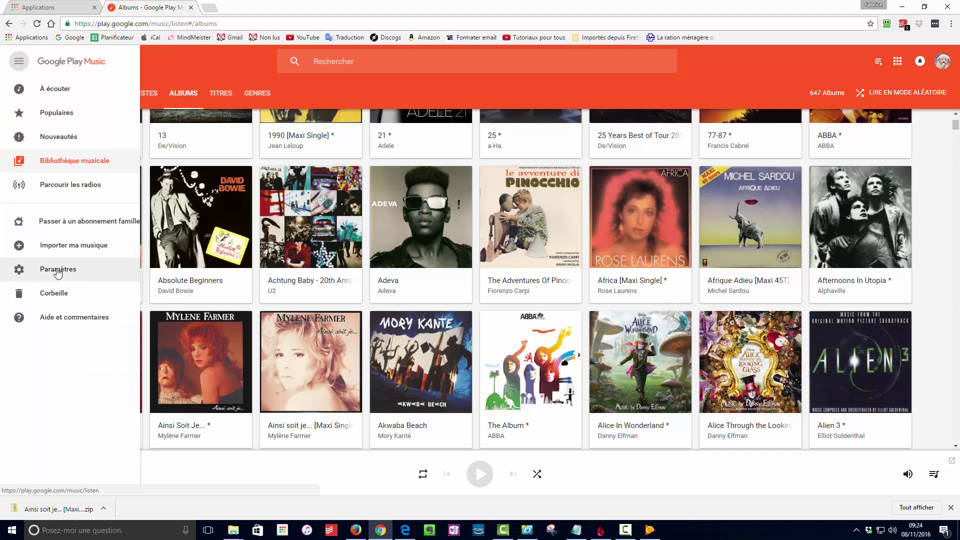
left_click(57, 270)
scroll(445, 306, "down", 1)
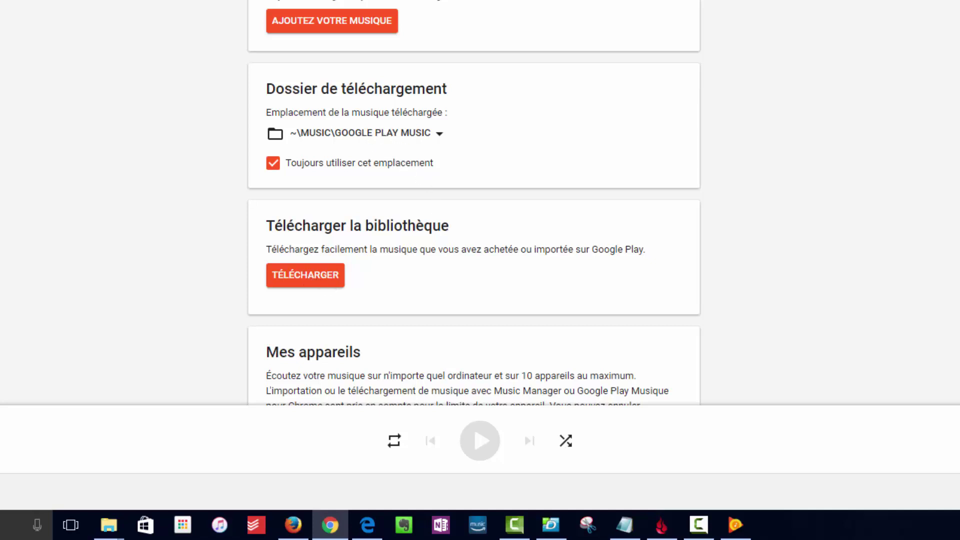
key("alt+Left")
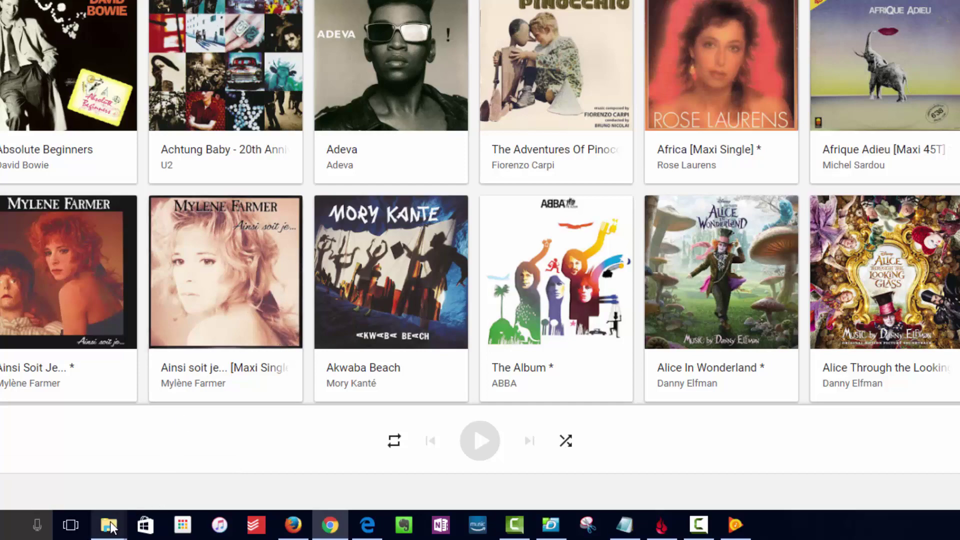
Bring the Téléchargements window forward, move it to screen centre and scroll its navigation pane up.
mouse_move(109, 524)
left_click(190, 465)
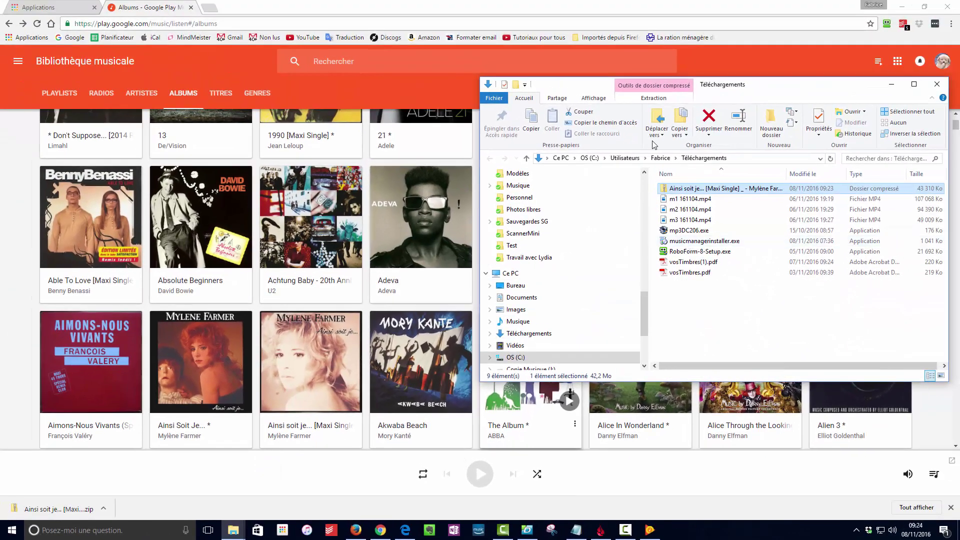
left_click_drag(792, 92, 592, 107)
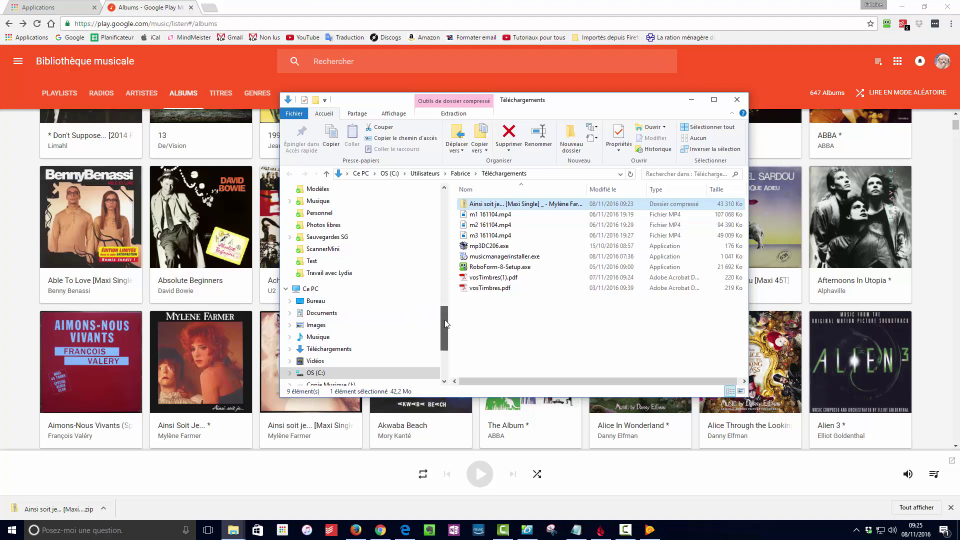
left_click_drag(445, 324, 444, 210)
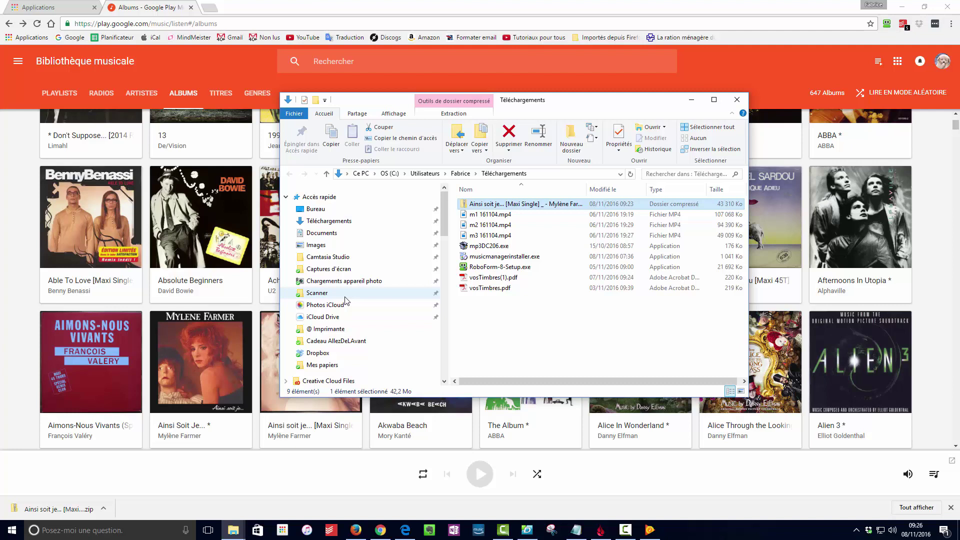
Open Dropbox from the navigation pane and maximize the File Explorer window.
scroll(369, 330, "down", 3)
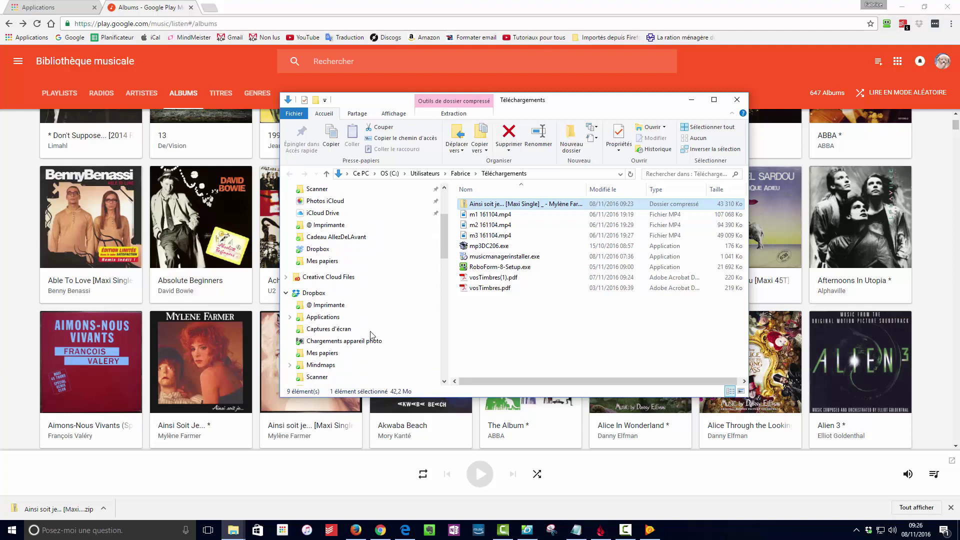
left_click(315, 282)
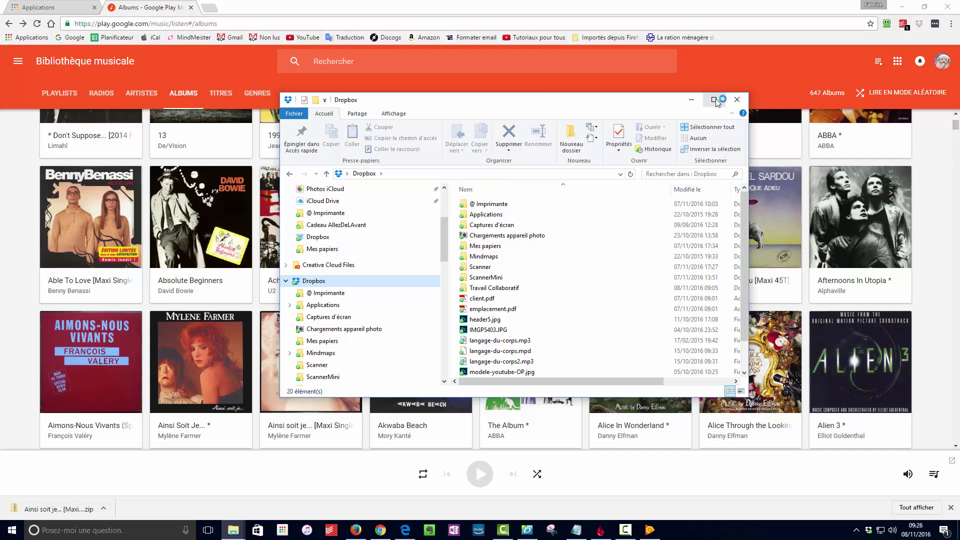
left_click(714, 99)
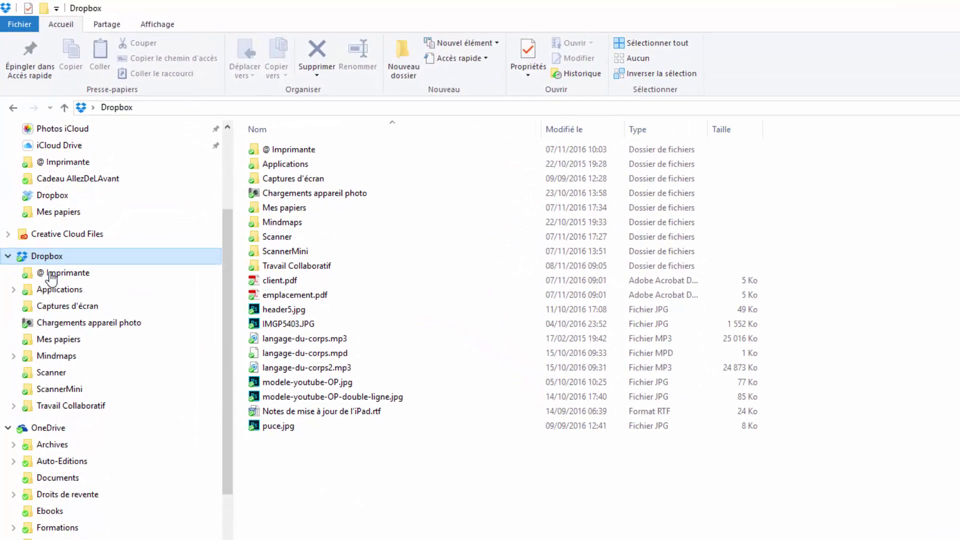
Create a folder via Nouveau › Dossier in Dropbox, naming it with the friend's first name.
right_click(398, 516)
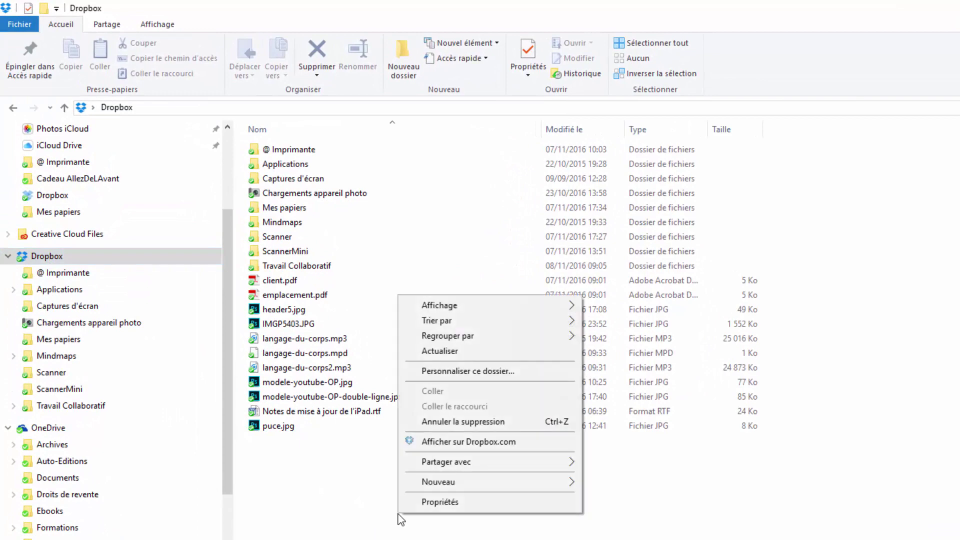
mouse_move(446, 482)
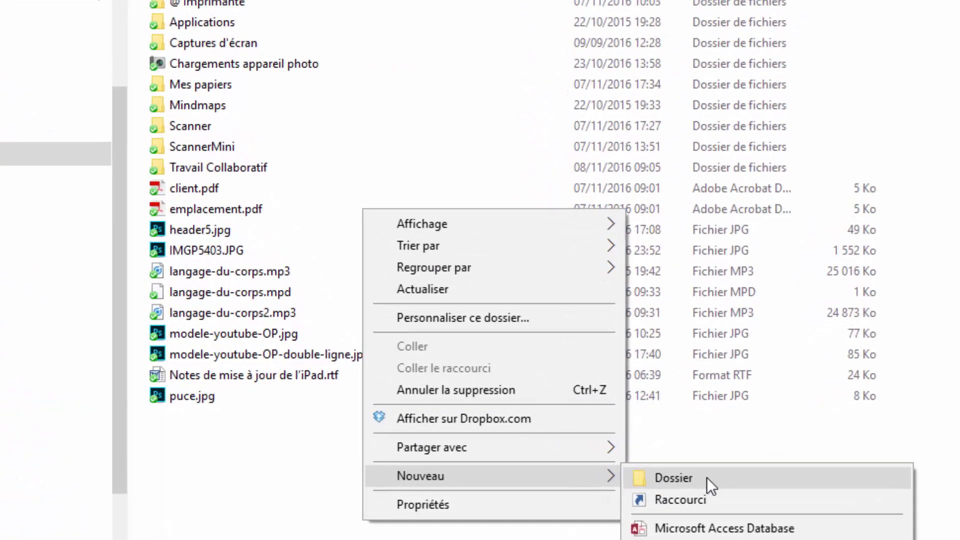
left_click(707, 478)
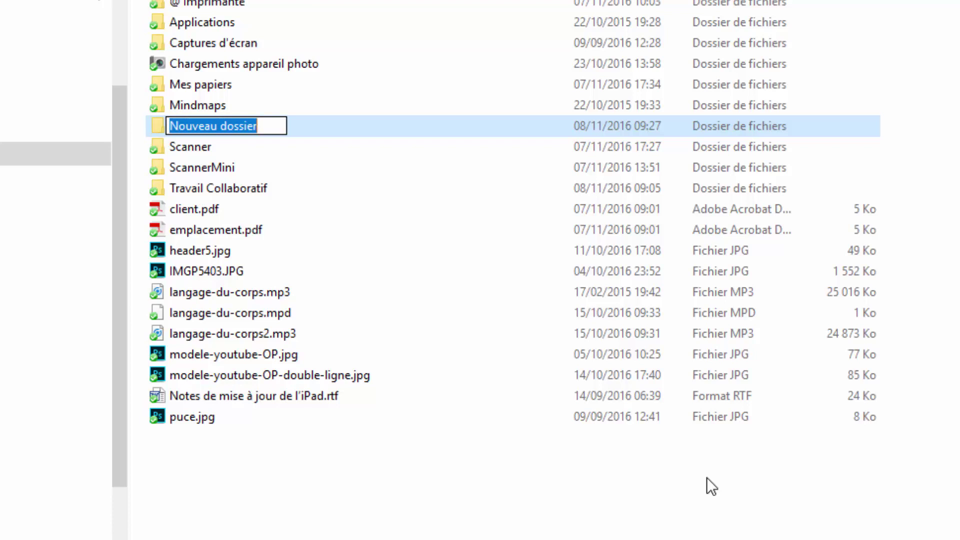
type("Jean")
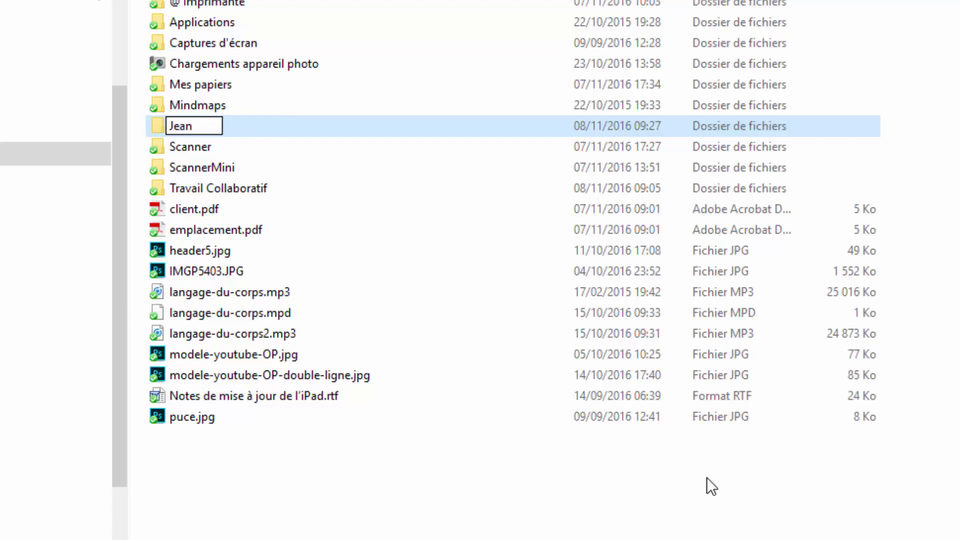
key("Return")
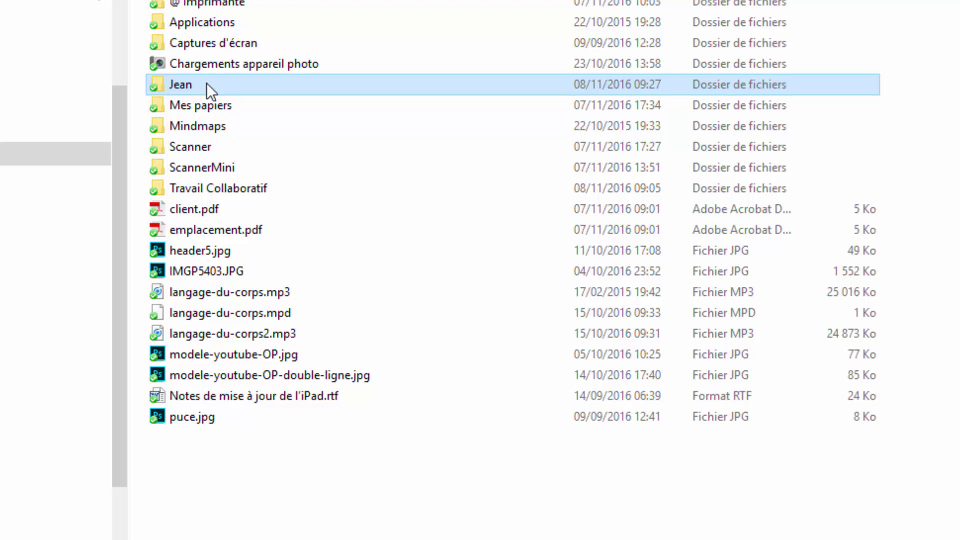
Share the new folder with the friend's e-mail address, Modification autorisée, message 'S'il te plaît accepte mon invitation'.
right_click(206, 83)
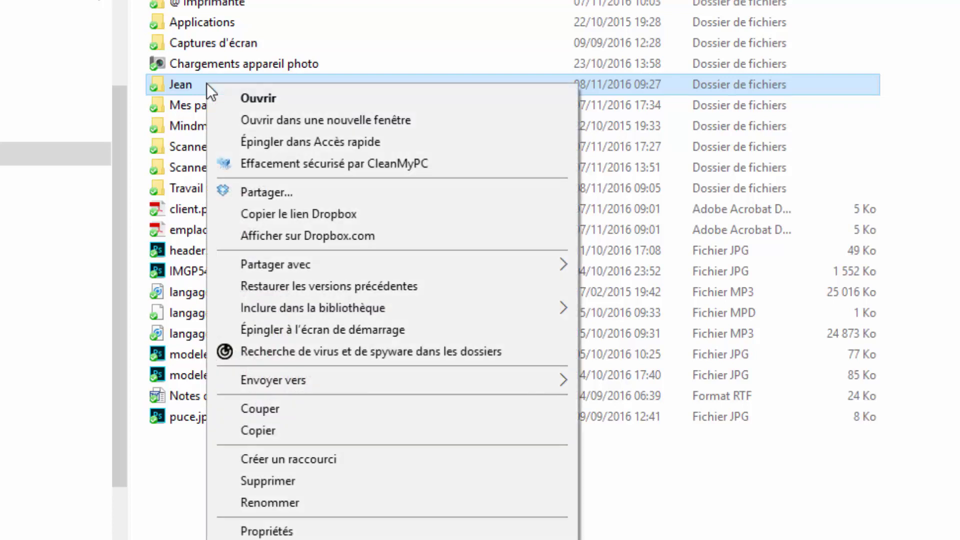
left_click(275, 192)
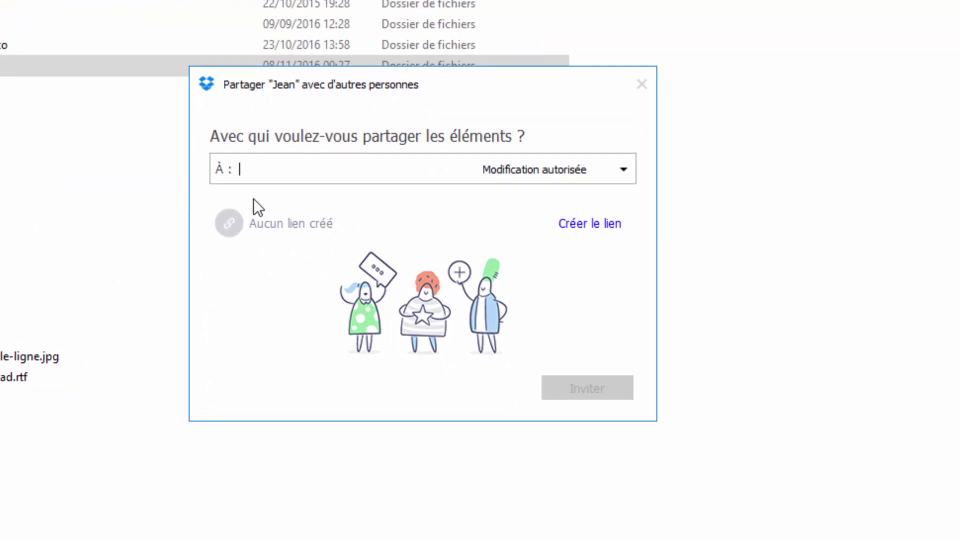
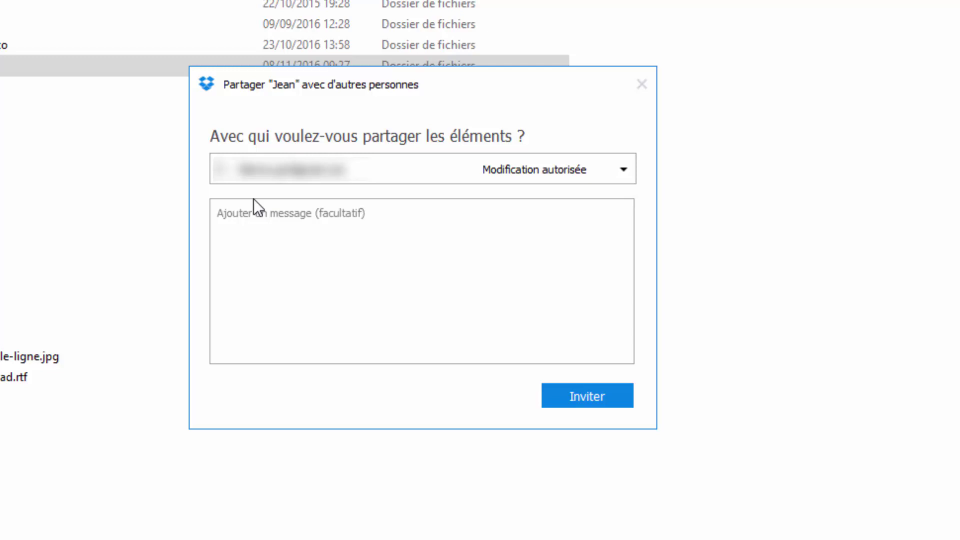
left_click(467, 226)
type("S'il te ")
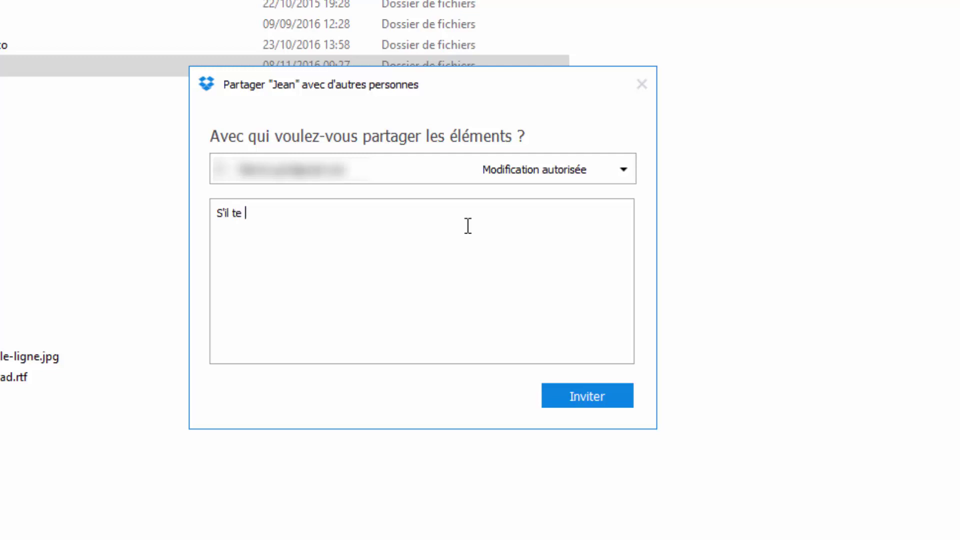
type("plaît accepte mon")
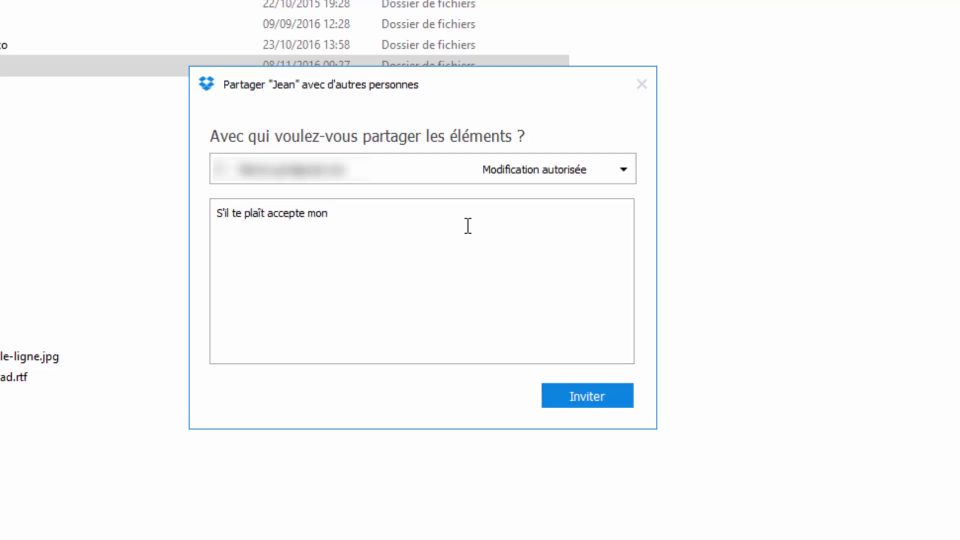
type(" invitation")
left_click(628, 170)
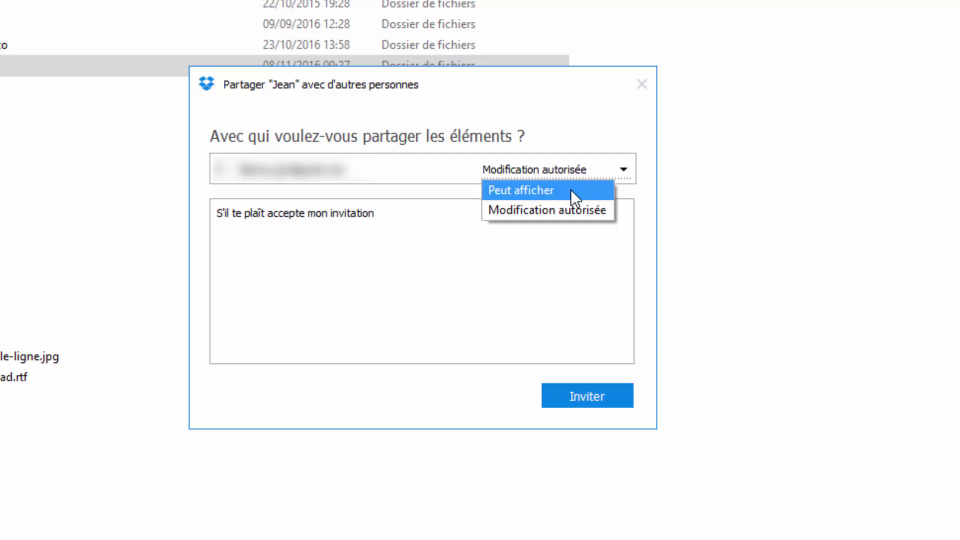
left_click(553, 161)
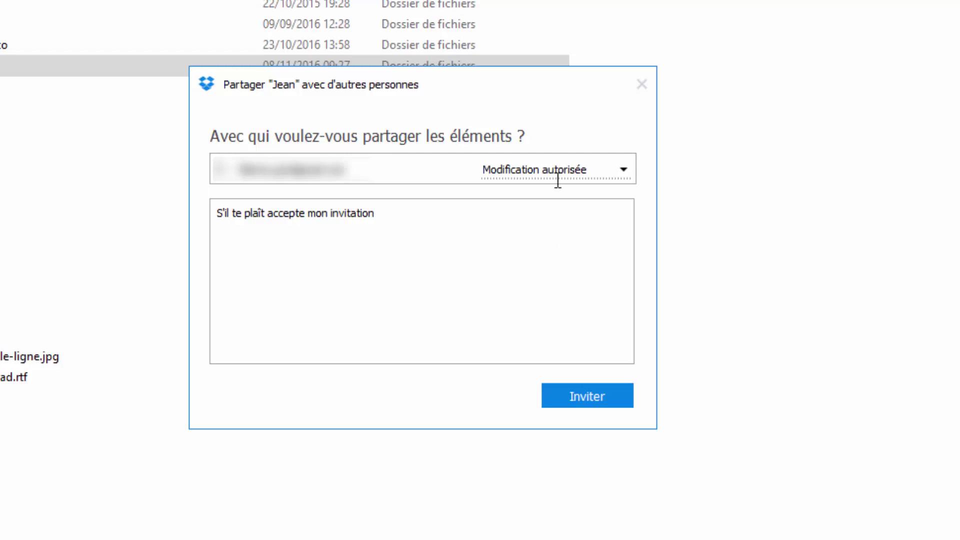
left_click(596, 397)
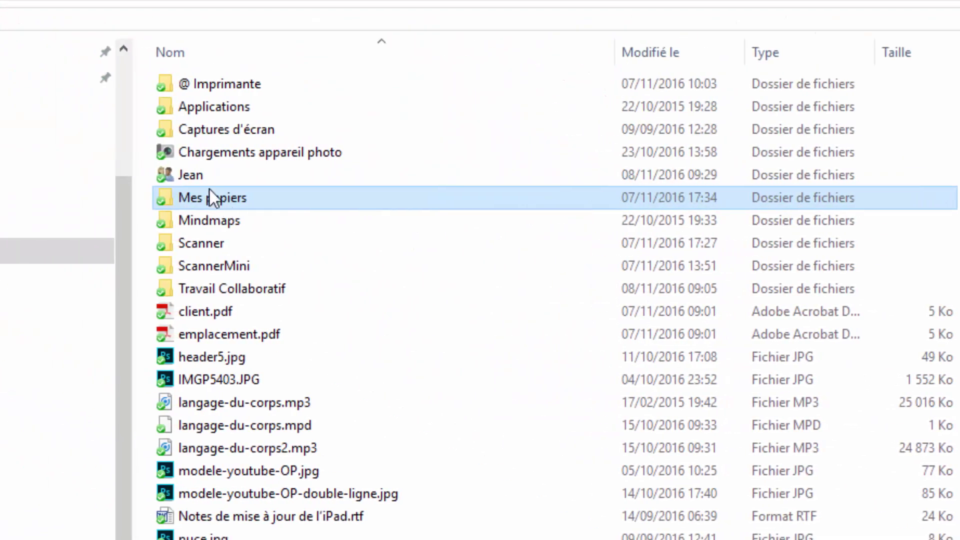
Select the shared folder and cancel renaming it, keeping its original name.
left_click(197, 176)
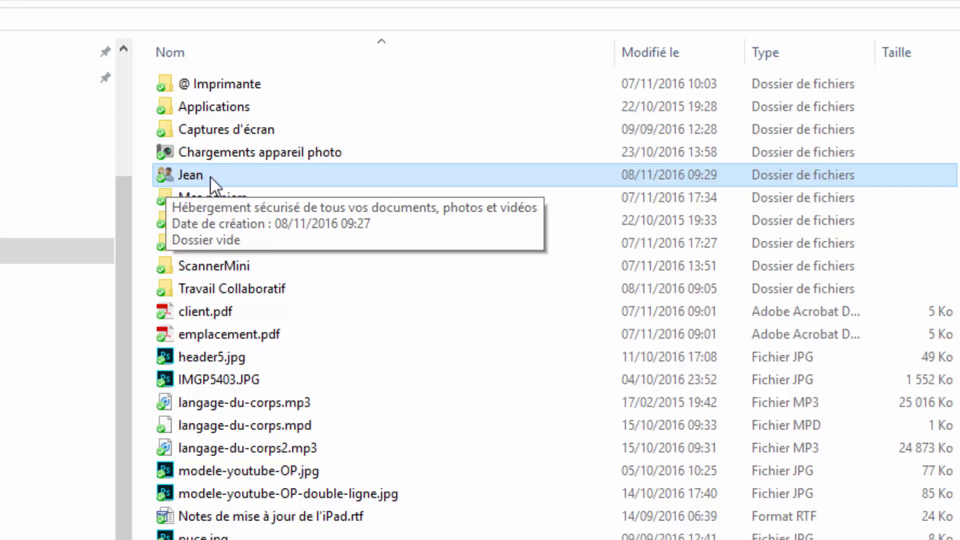
key("F2")
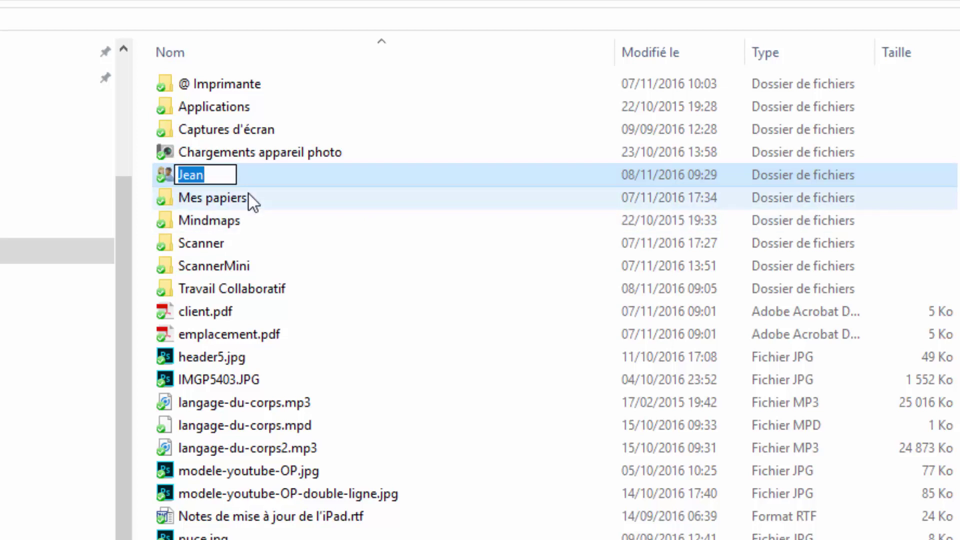
key("Escape")
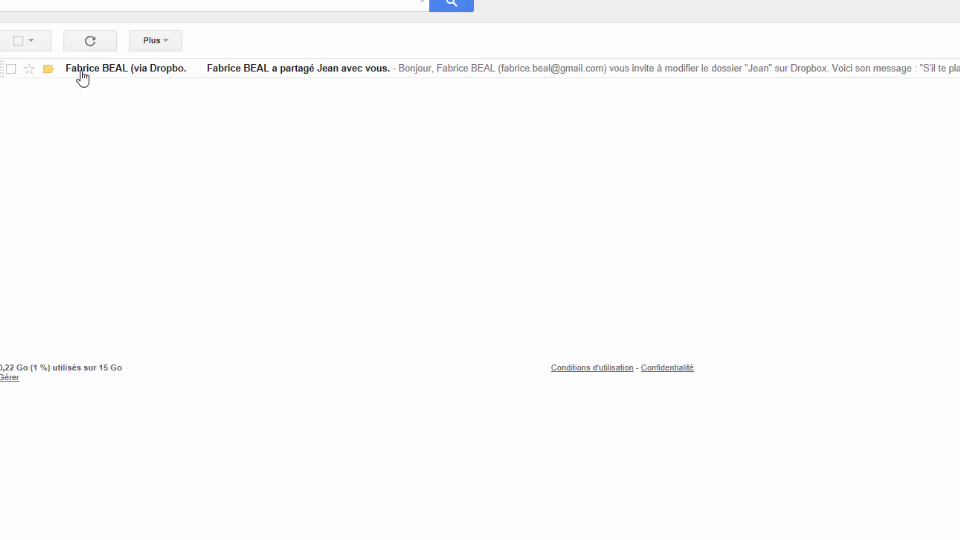
Open the Dropbox share notification email from the Gmail inbox.
left_click(122, 73)
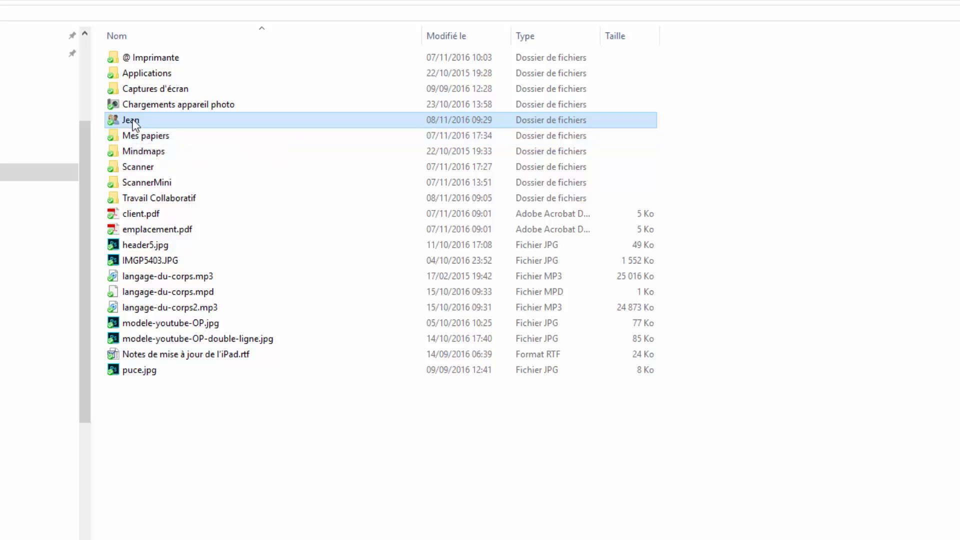
Check the tooltips for the friend's shared folder and Mes papiers in the Dropbox listing.
mouse_move(138, 121)
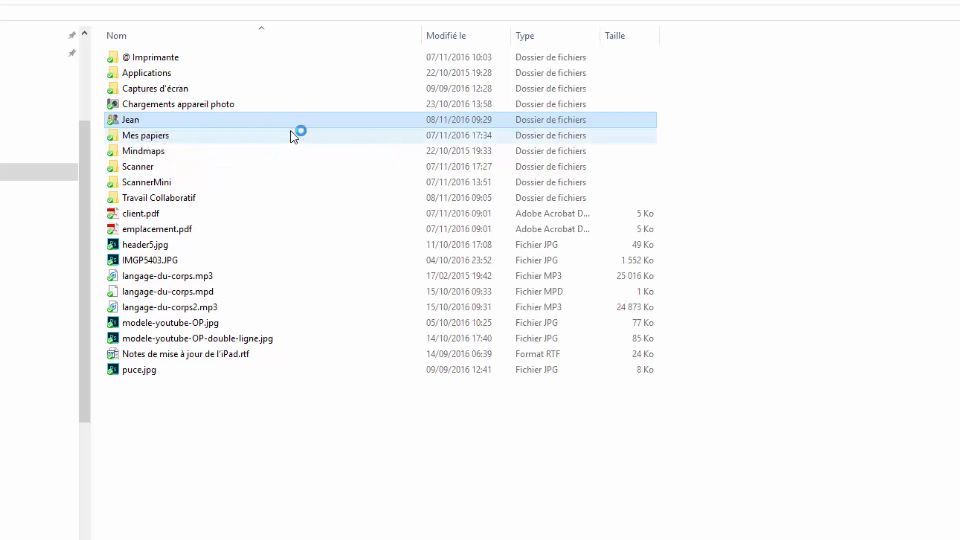
mouse_move(293, 136)
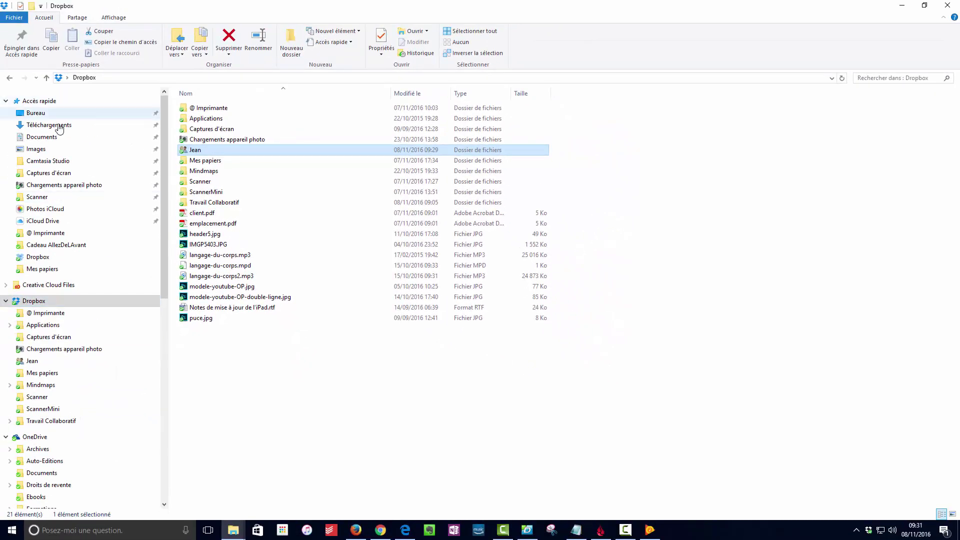
Browse the Ainsi soit je... [Maxi Single] zip down to its three MP3 tracks, then return to Téléchargements.
left_click(55, 128)
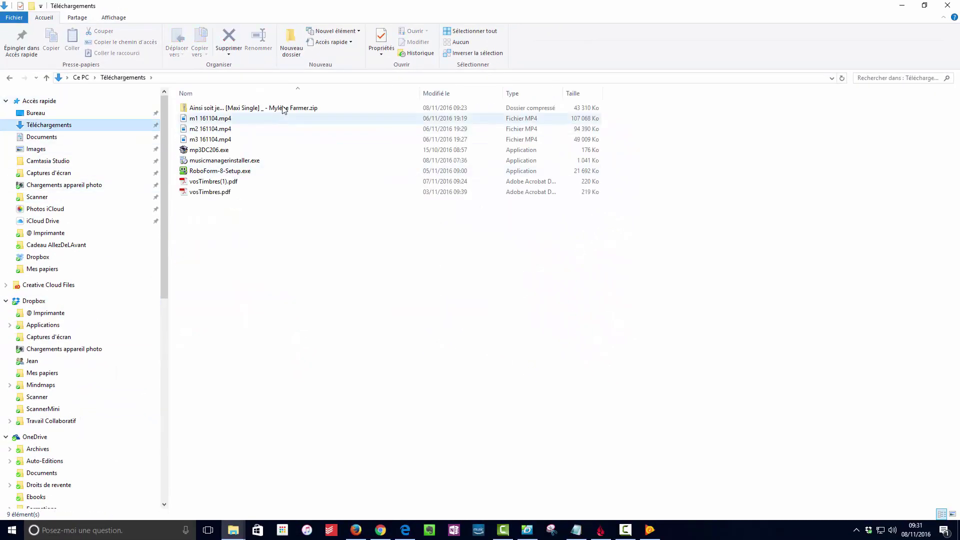
left_click(215, 109)
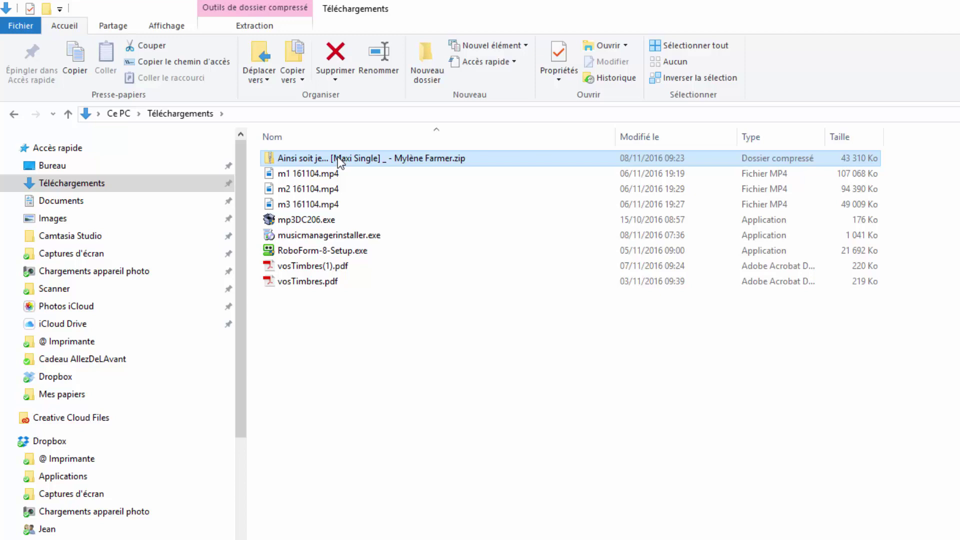
double_click(338, 157)
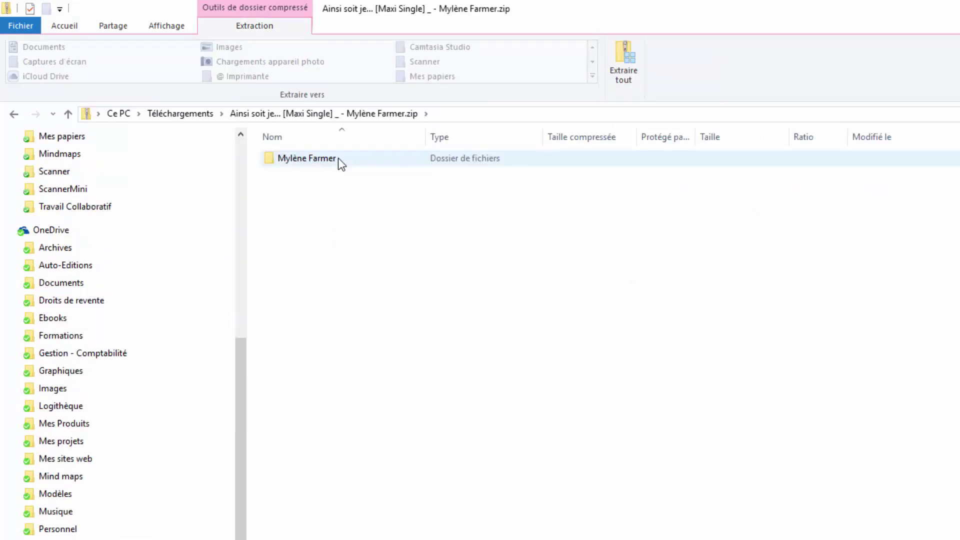
double_click(338, 158)
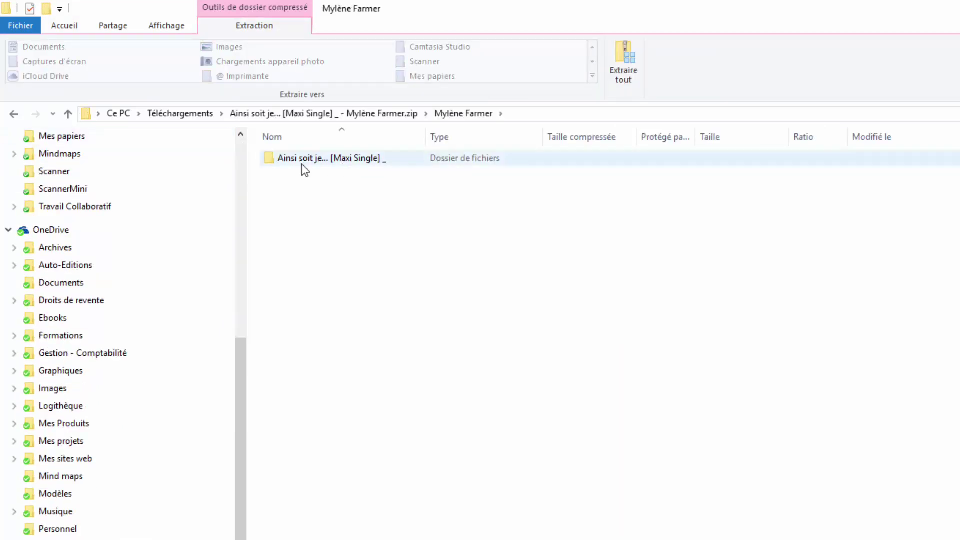
double_click(302, 163)
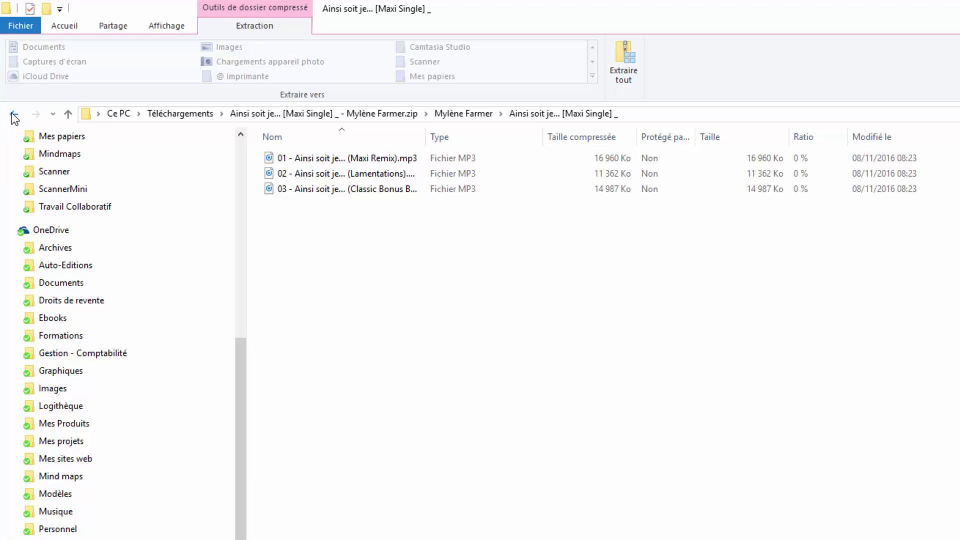
left_click(13, 116)
left_click(14, 115)
left_click(14, 115)
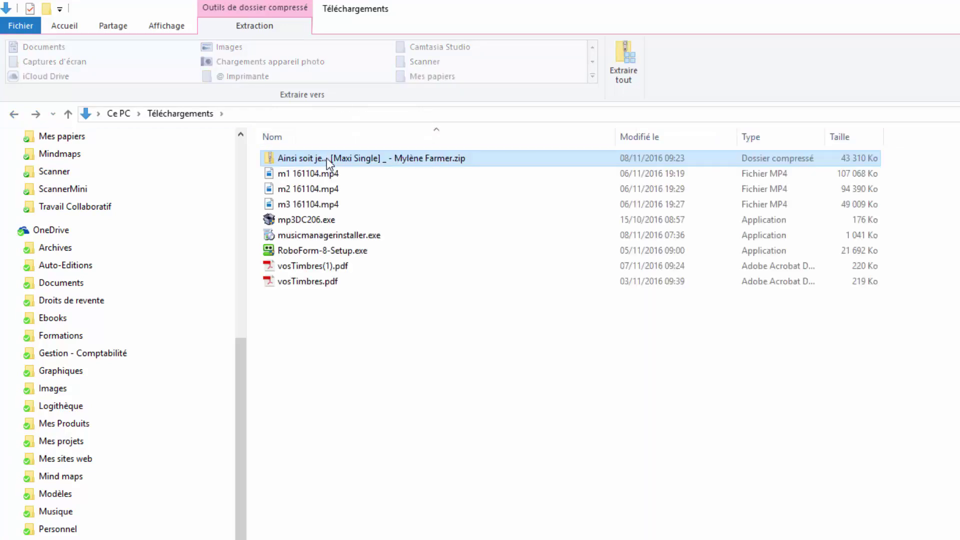
Extract the Ainsi soit je... [Maxi Single] zip into Téléchargements with Extraire tout, closing the opened window.
right_click(327, 156)
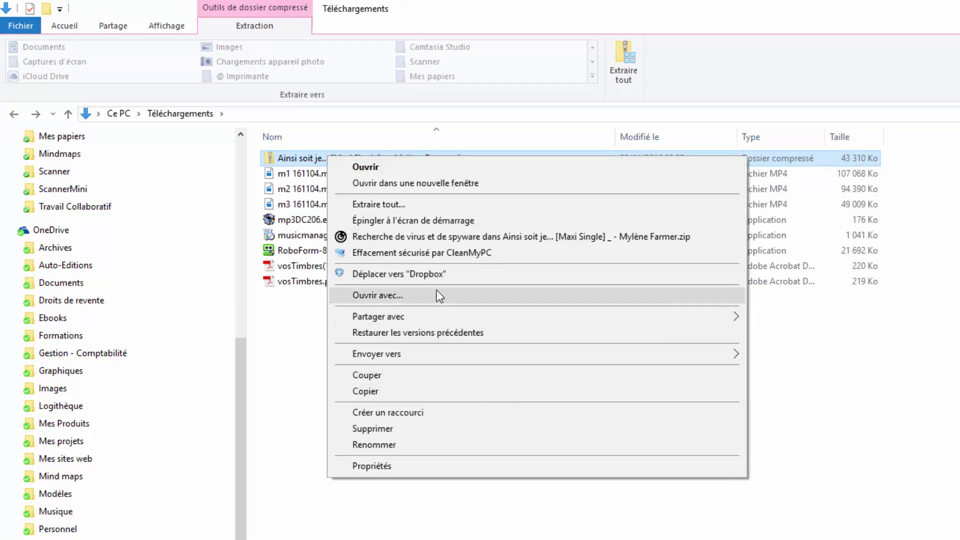
left_click(435, 204)
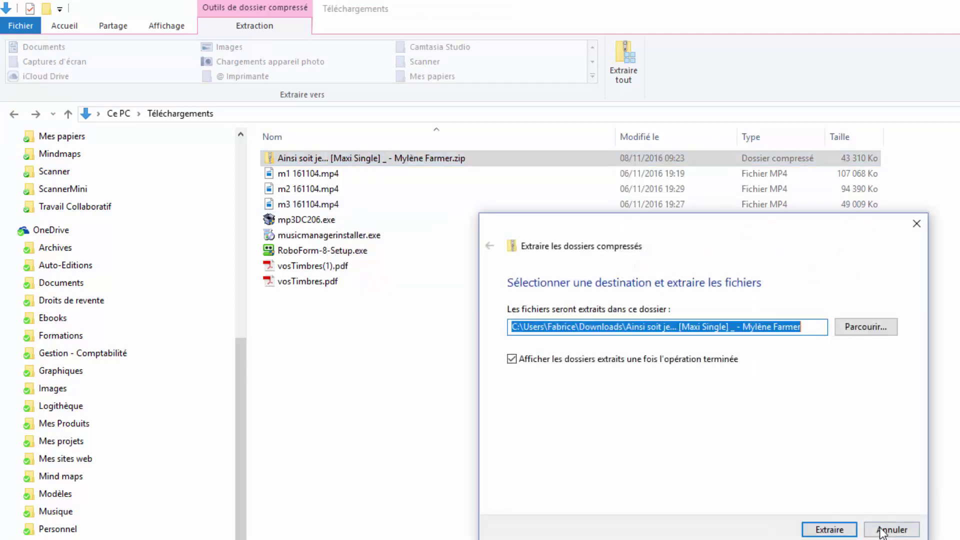
left_click(834, 531)
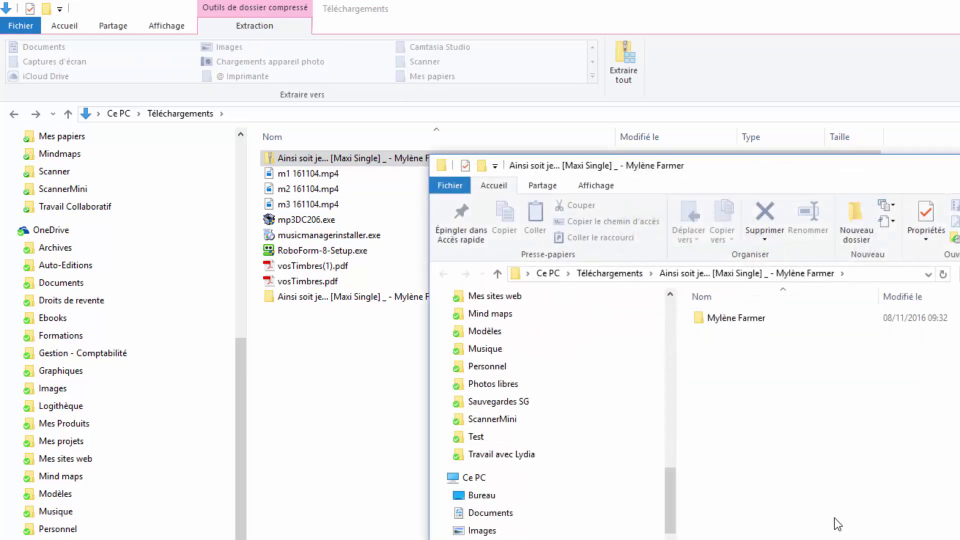
left_click(959, 164)
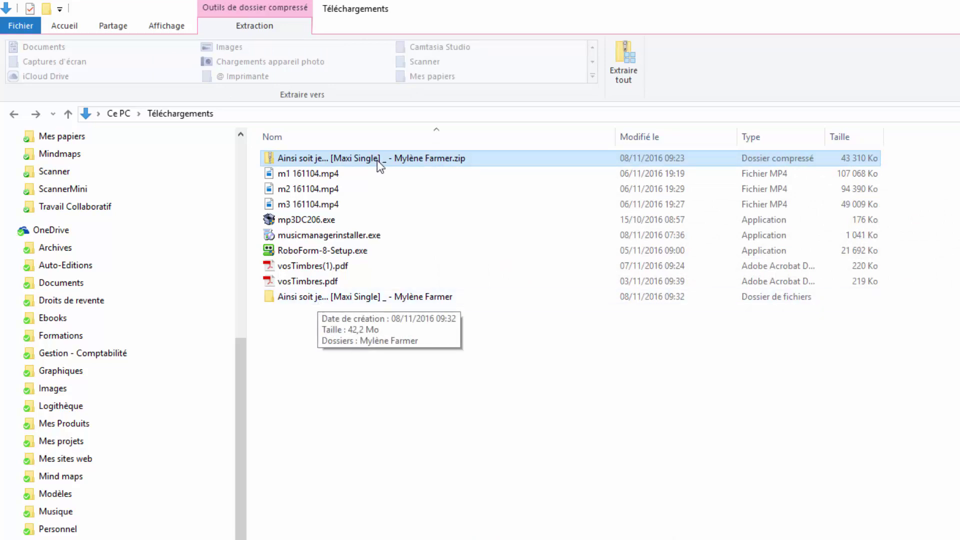
Send the album zip to the Recycle Bin and select the extracted album folder.
left_click(356, 193)
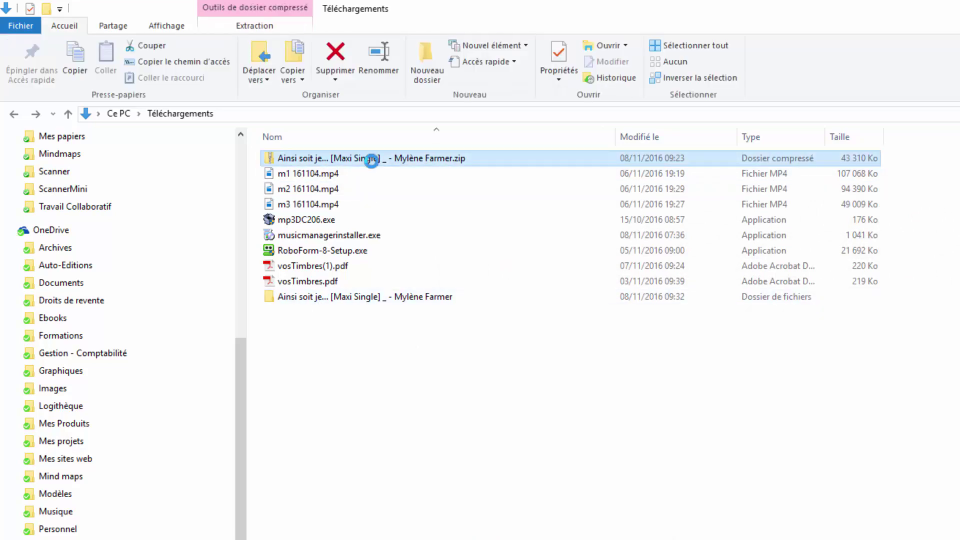
key("Delete")
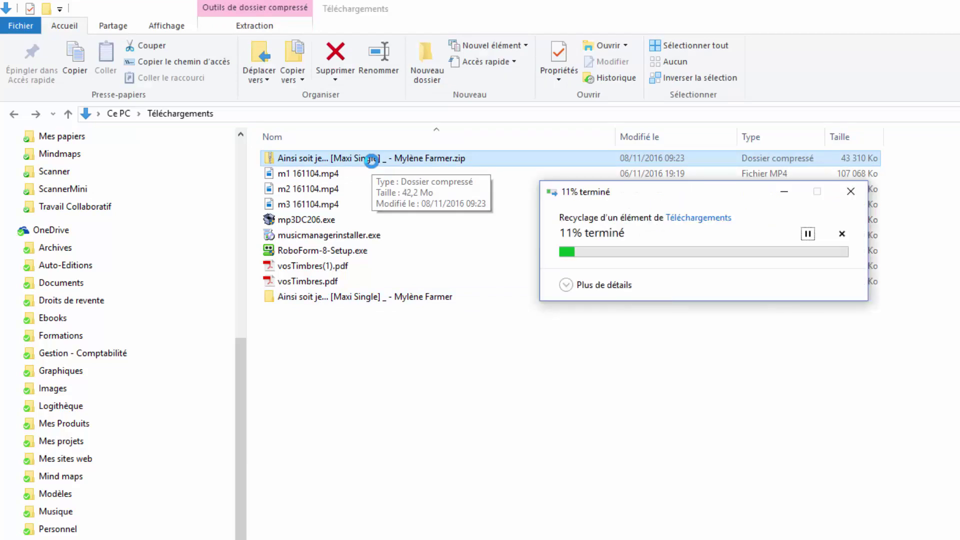
left_click(389, 265)
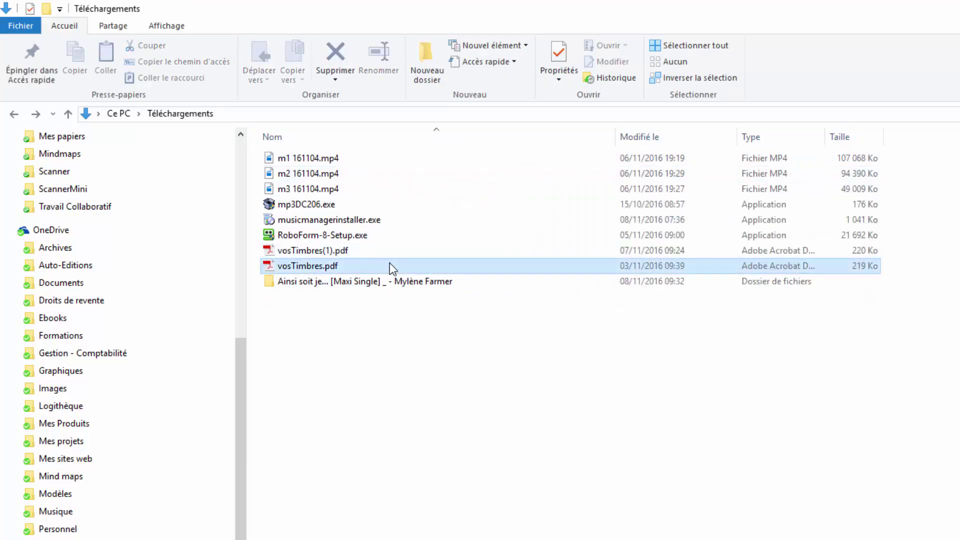
left_click(338, 238)
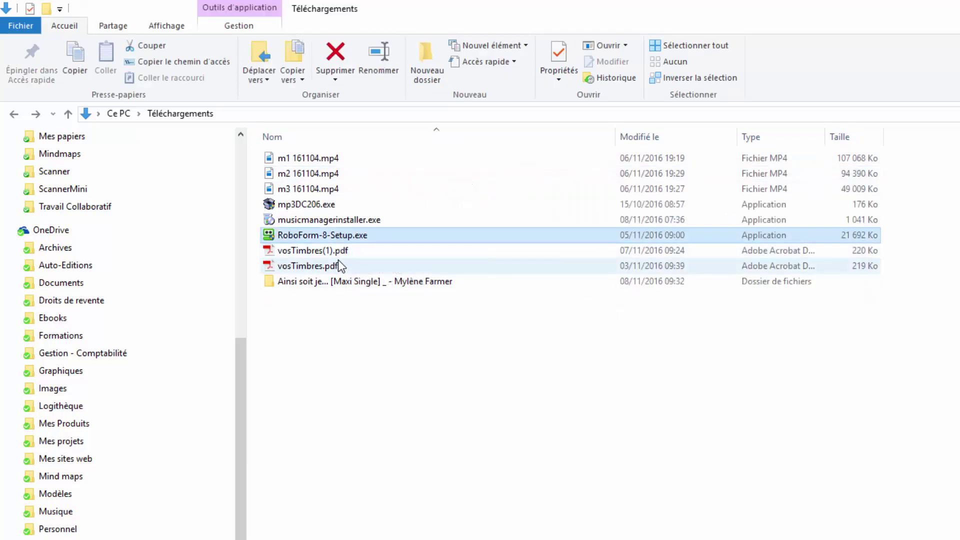
left_click(338, 264)
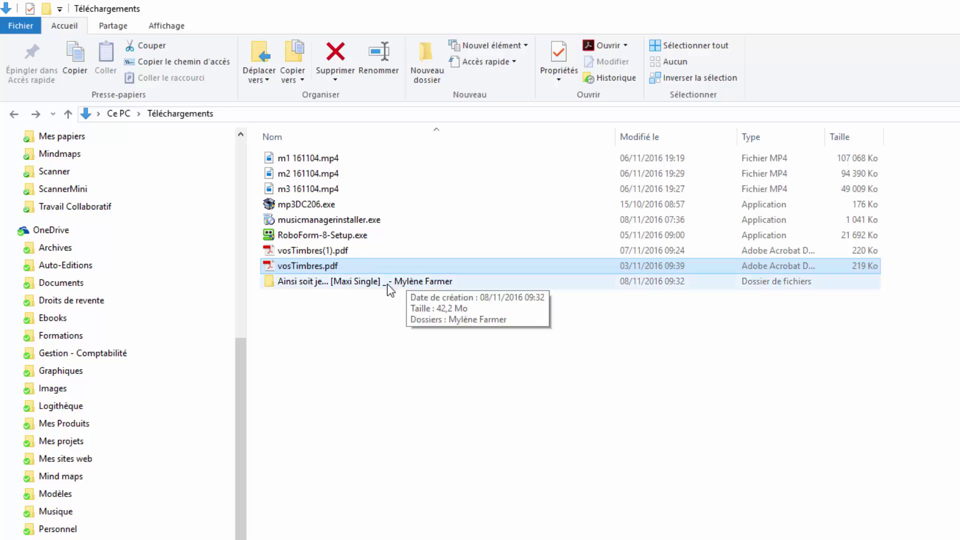
left_click(381, 284)
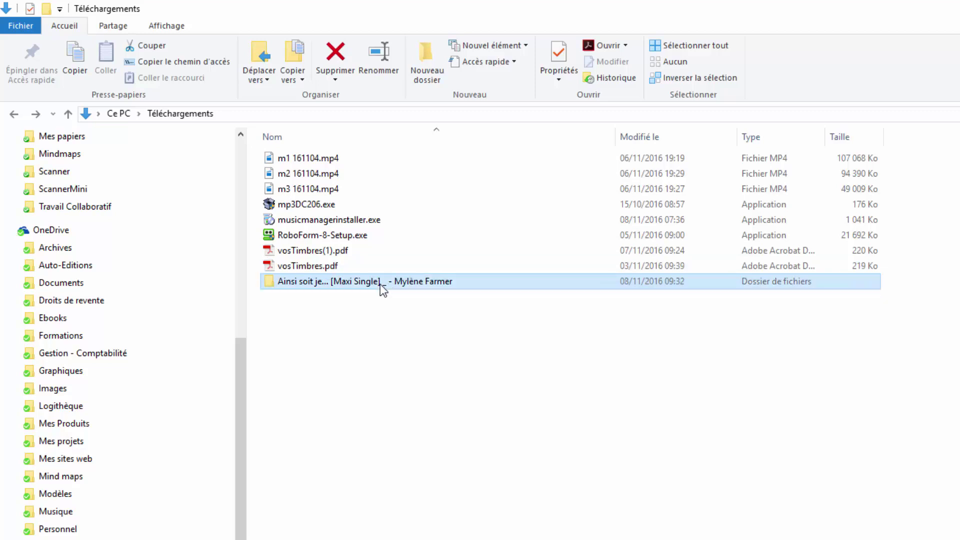
Drag the three Maxi Single MP3 tracks from the extracted Mylène Farmer folder into the friend's shared Dropbox folder.
double_click(314, 280)
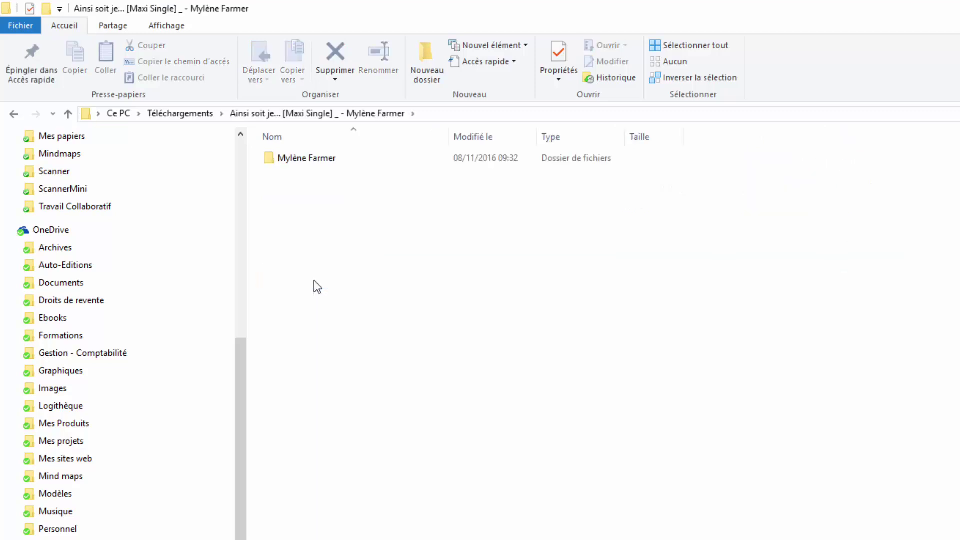
double_click(328, 160)
double_click(329, 162)
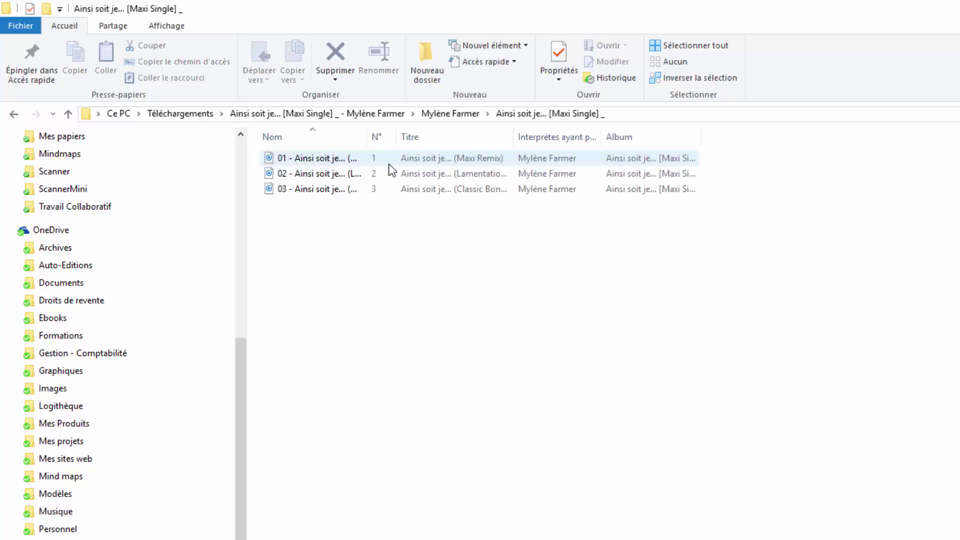
left_click_drag(369, 137, 617, 164)
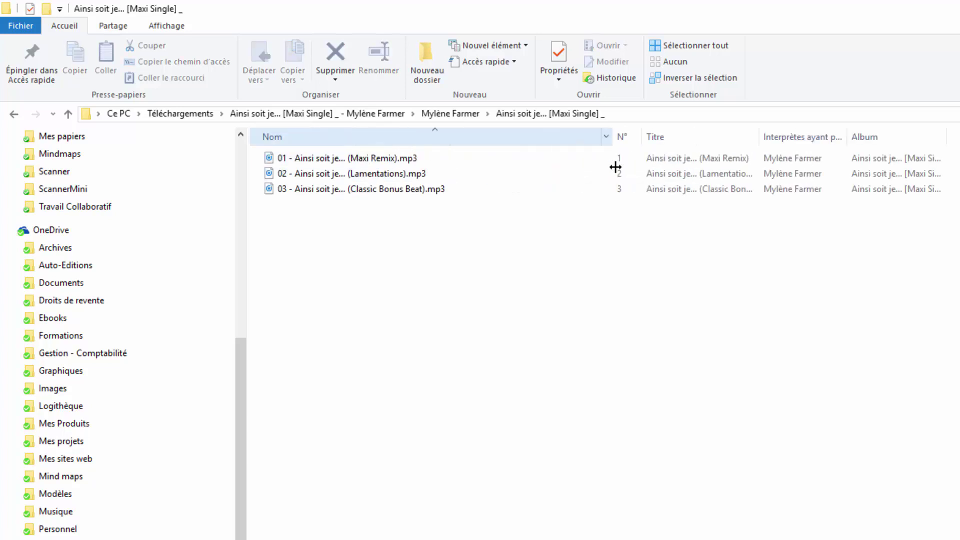
left_click(408, 161)
left_click(396, 192, "shift")
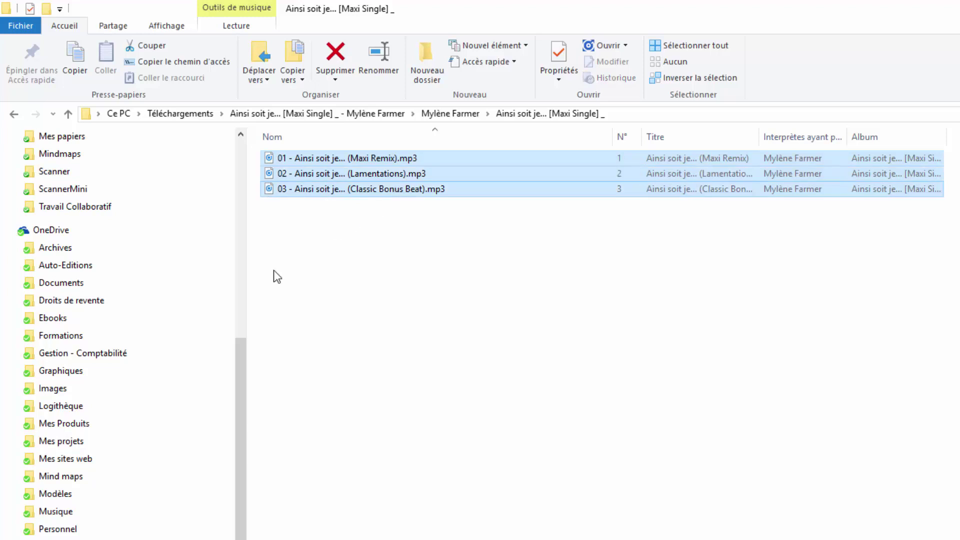
scroll(145, 356, "up", 5)
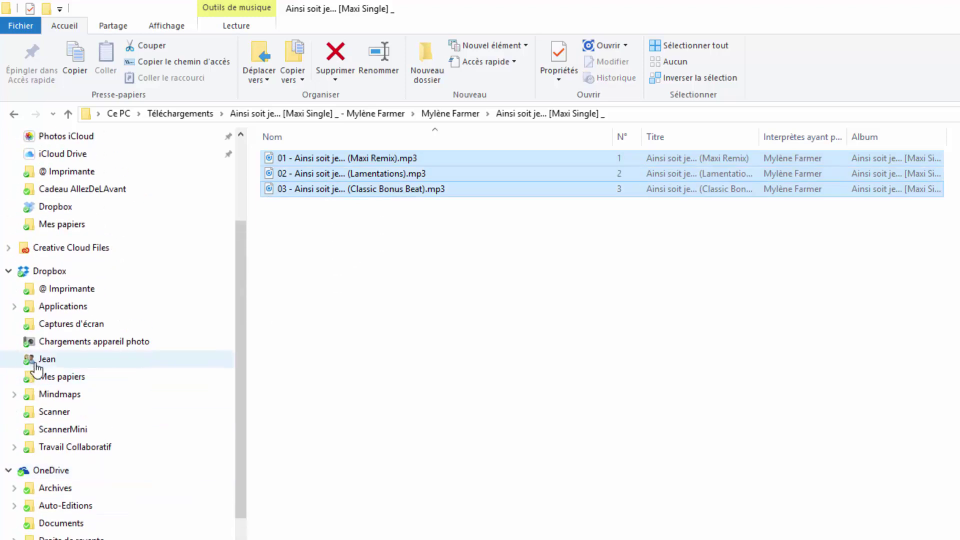
left_click_drag(333, 174, 149, 362)
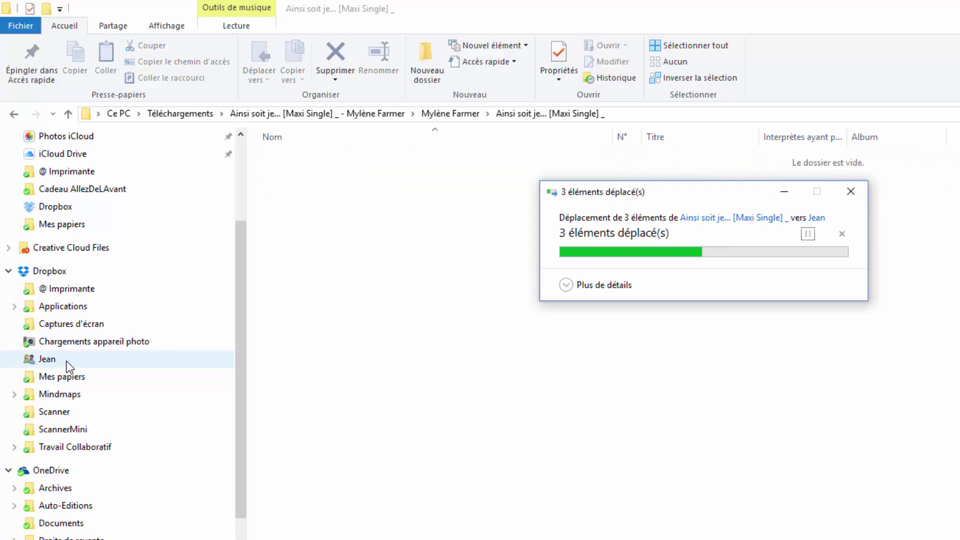
left_click(64, 359)
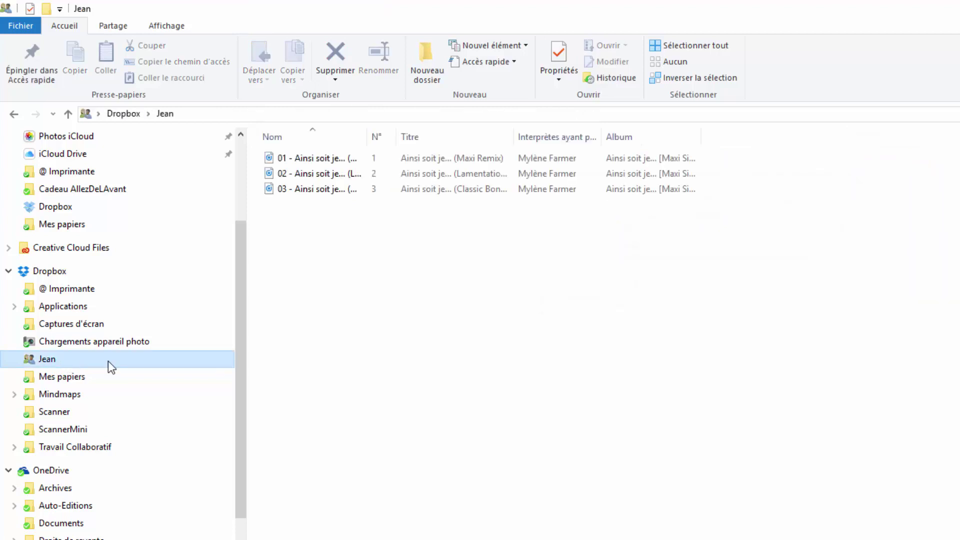
left_click_drag(367, 141, 520, 140)
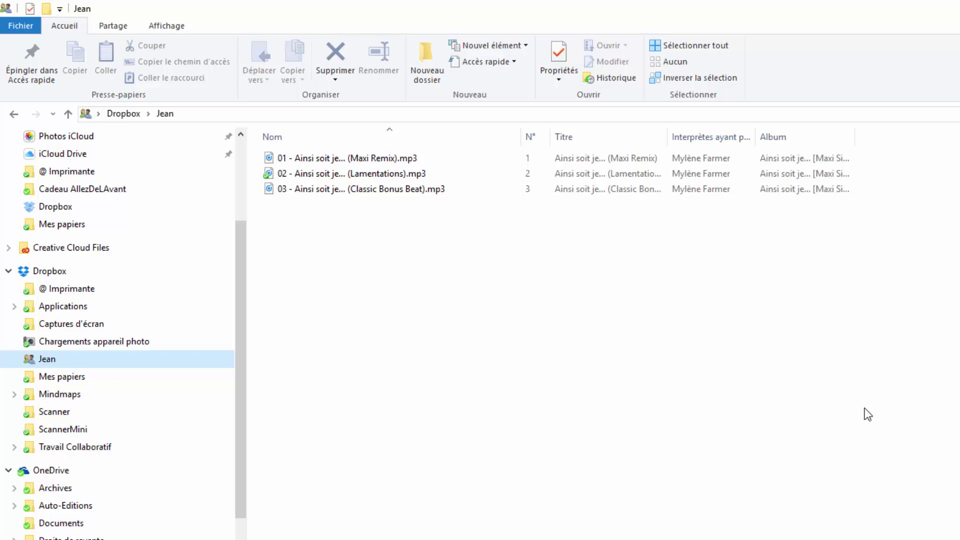
left_click(57, 364)
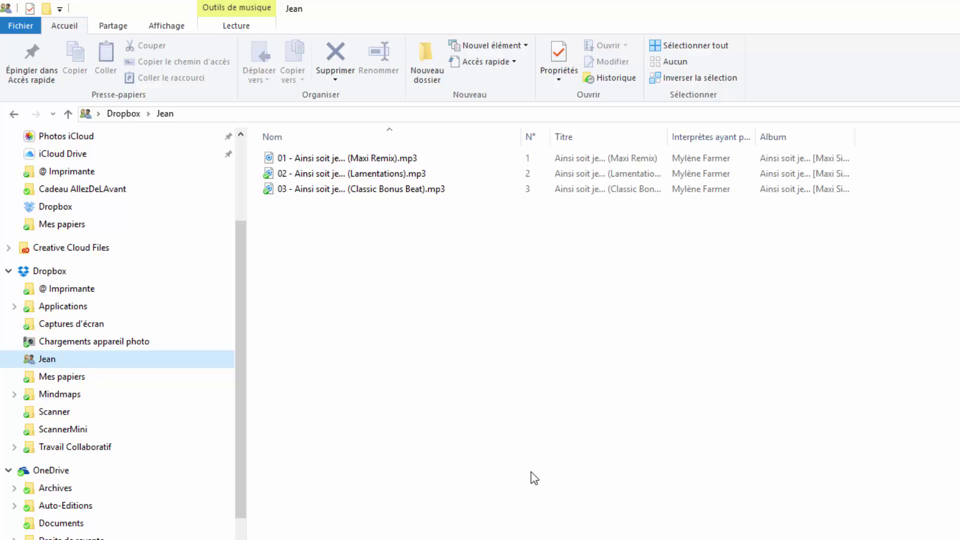
left_click(356, 174)
left_click(341, 191)
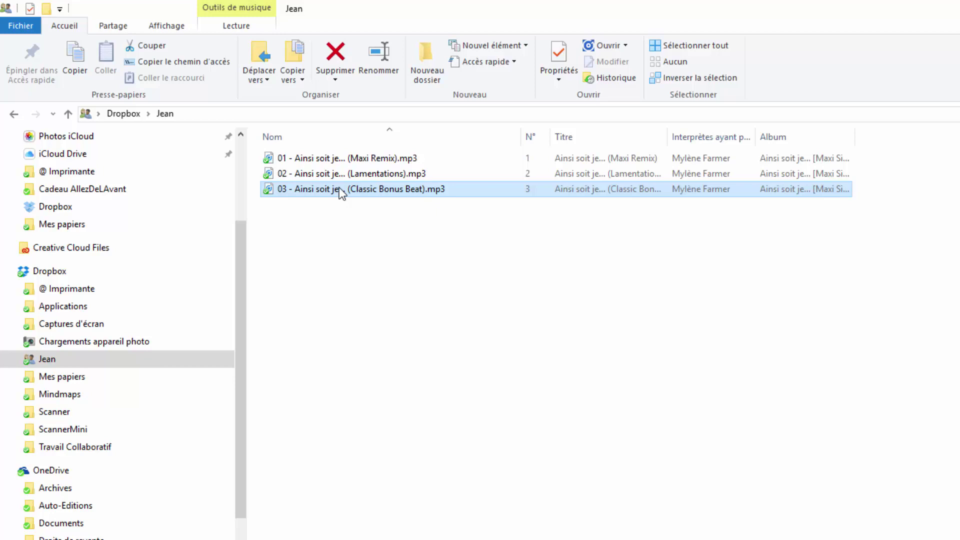
left_click(381, 229)
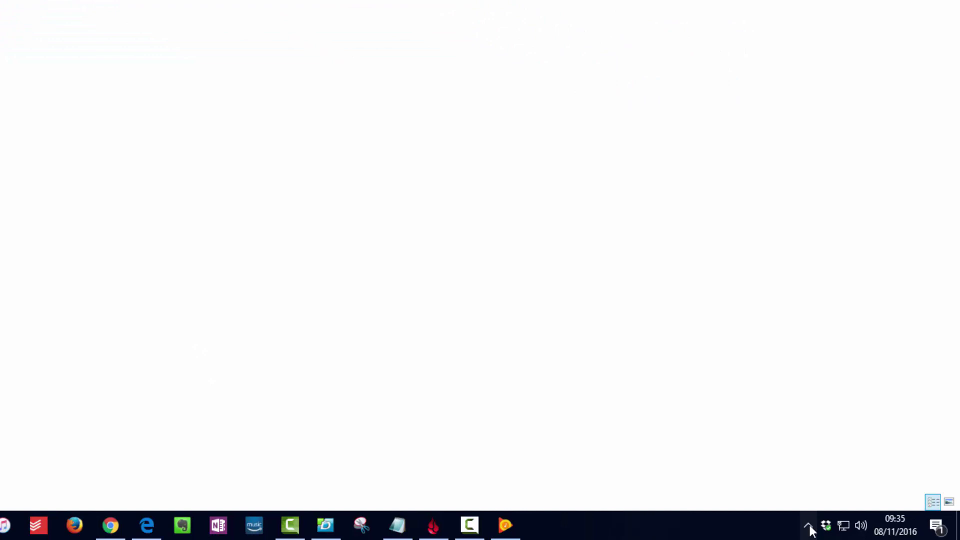
Launch the Google Play Music web player via 'Accéder au lecteur de musique' on Music Manager's tray icon.
left_click(808, 525)
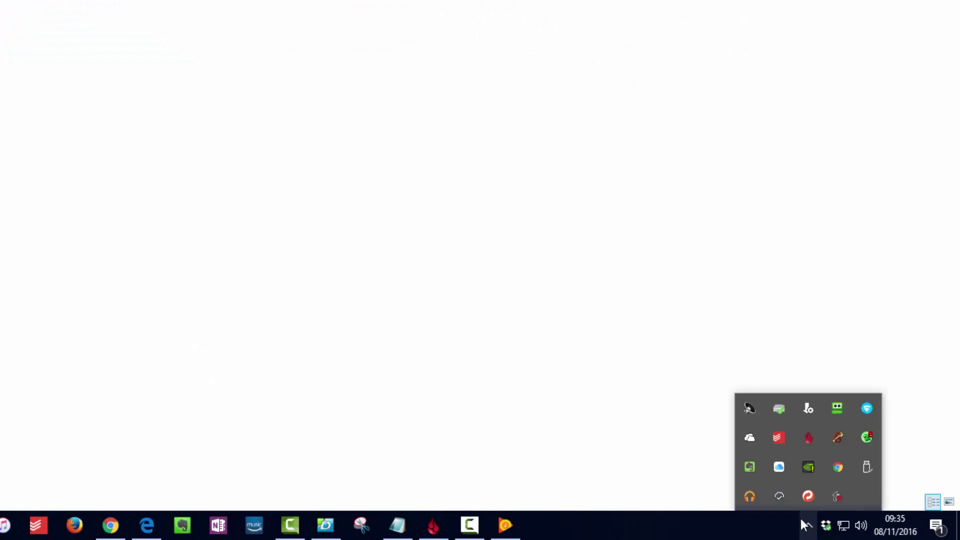
right_click(750, 497)
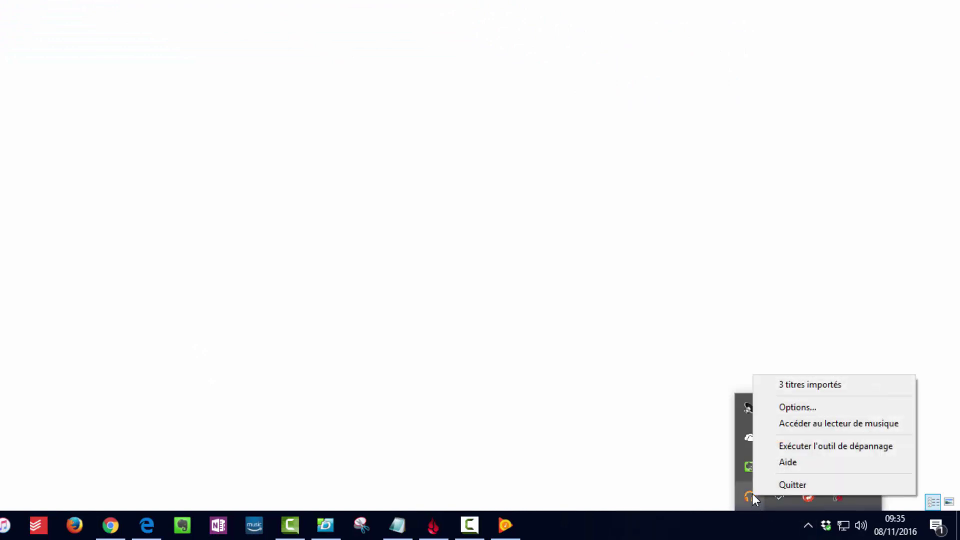
left_click(802, 426)
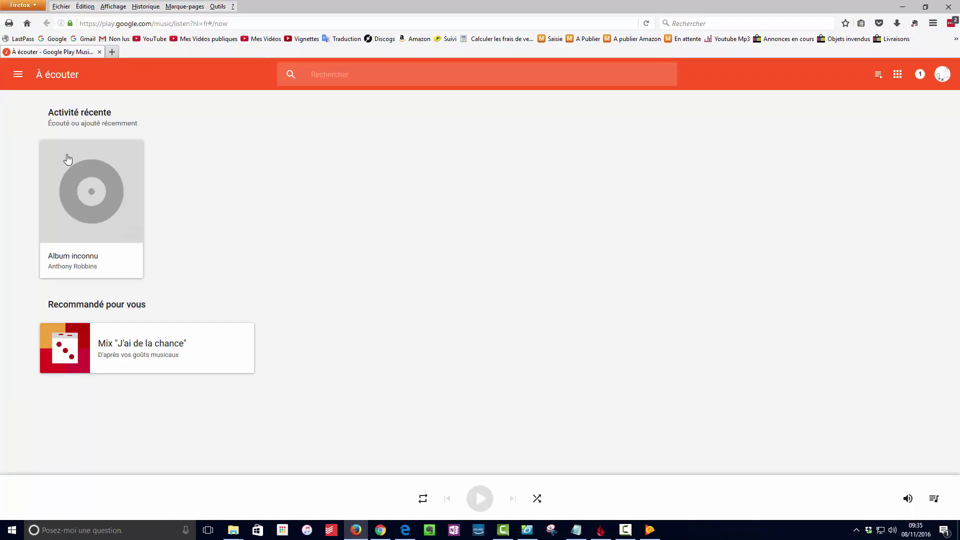
Open Paramètres from the Google Play Music menu and scroll to see 3 sur 50 000 titres importés.
left_click(17, 74)
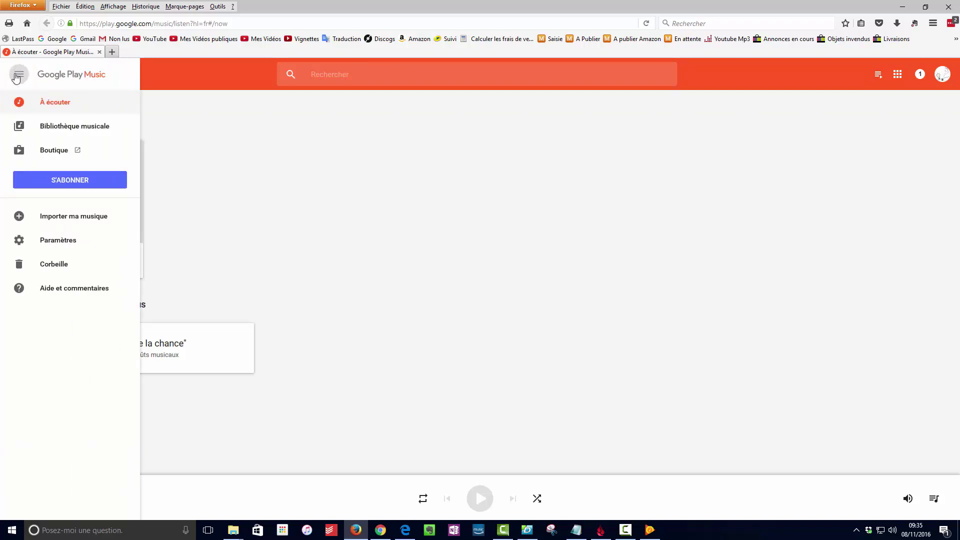
left_click(58, 240)
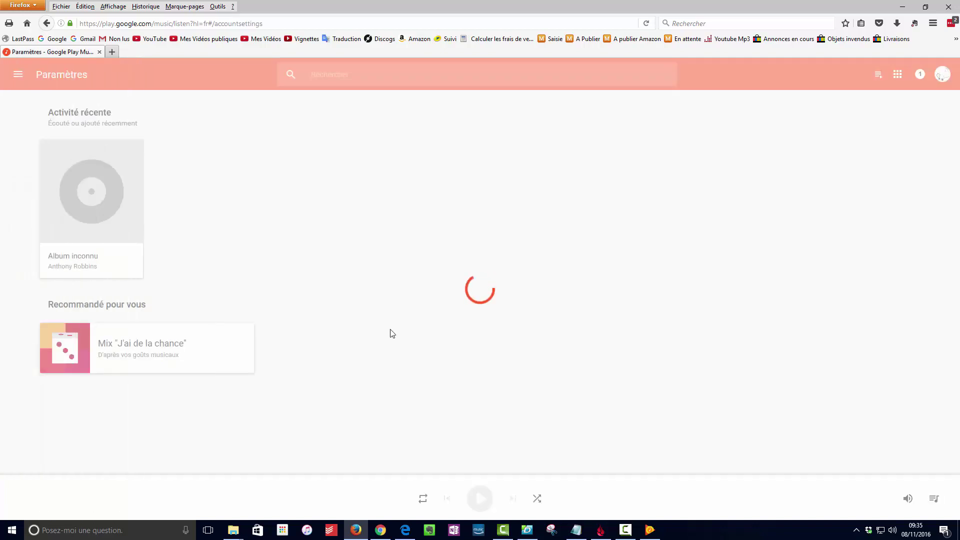
scroll(394, 285, "down", 5)
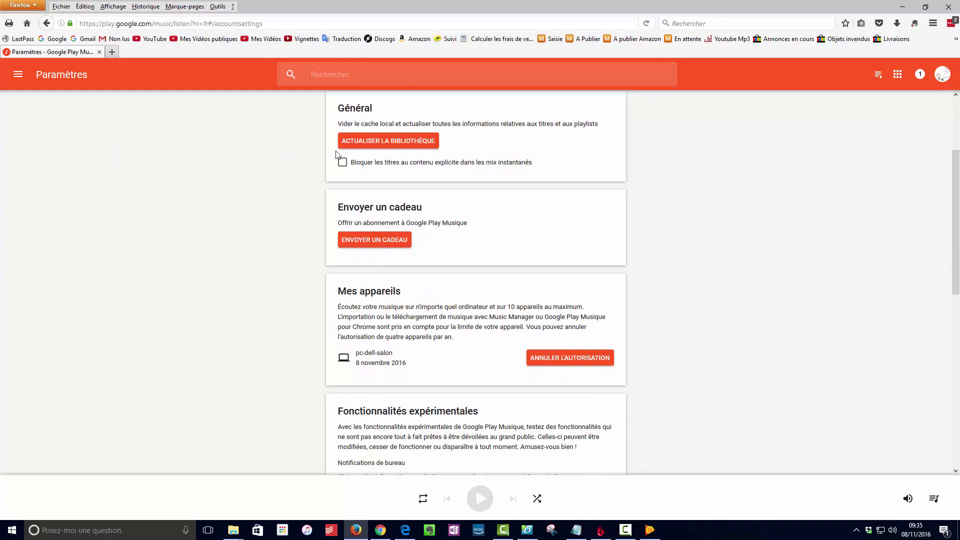
scroll(259, 286, "down", 10)
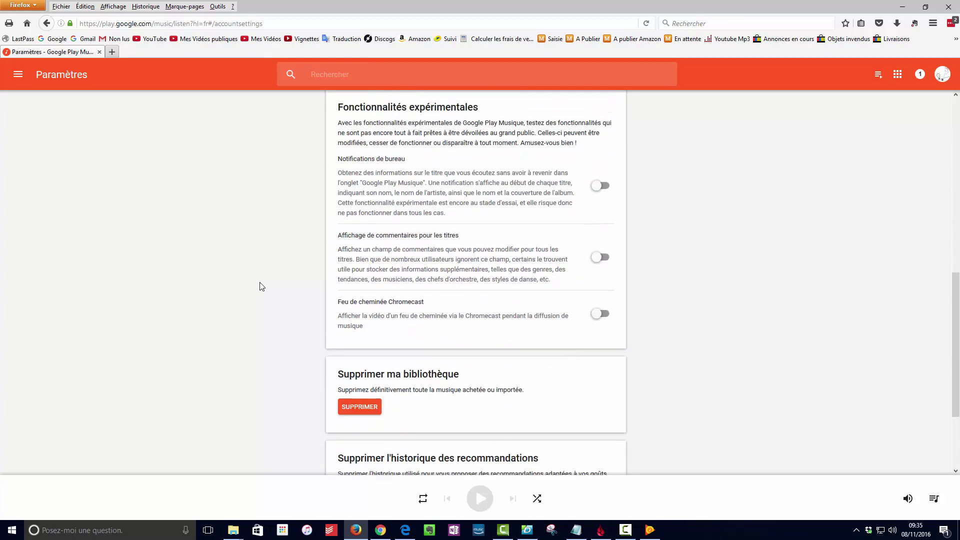
scroll(260, 285, "up", 10)
scroll(265, 289, "up", 4)
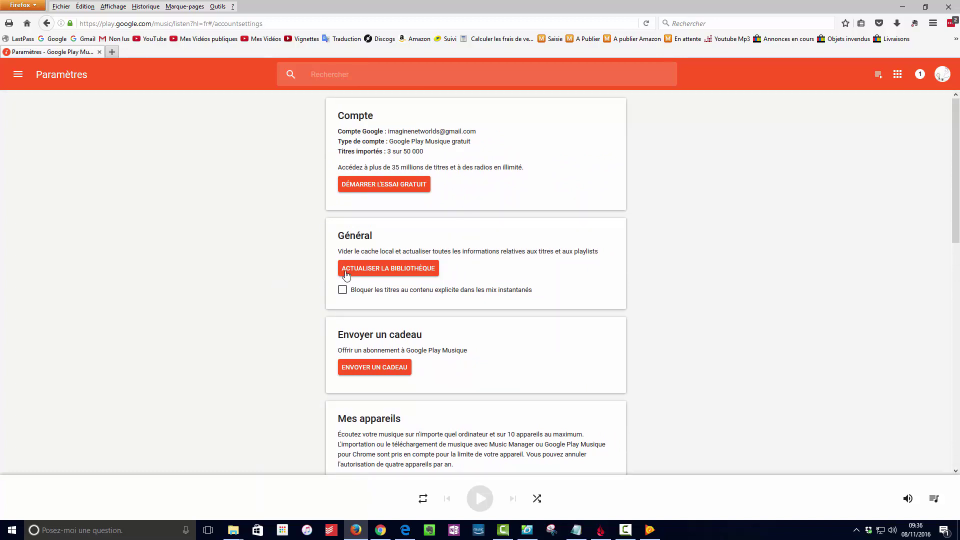
scroll(358, 280, "down", 10)
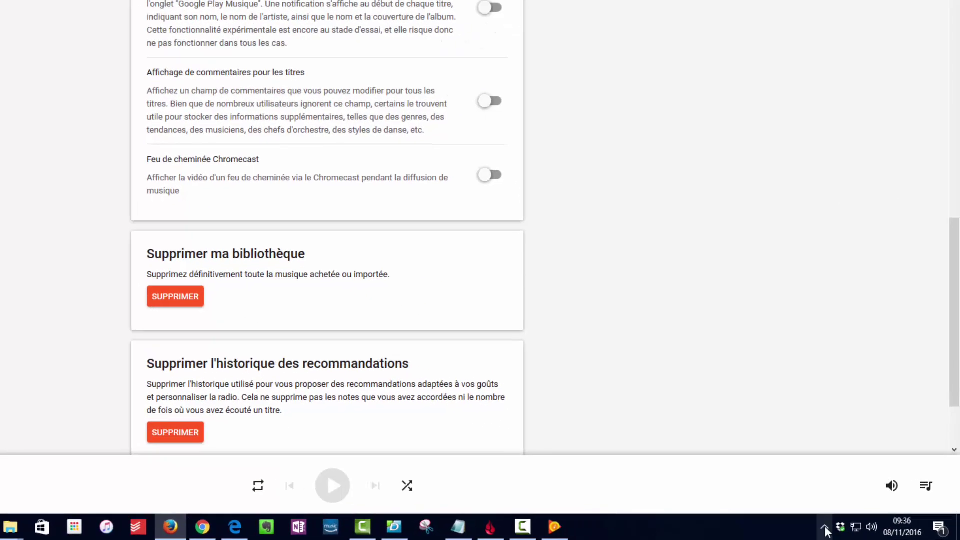
Reopen Music Manager's import settings from the tray, watching MP3 Aléatoires with 0 nouveau titre.
left_click(825, 527)
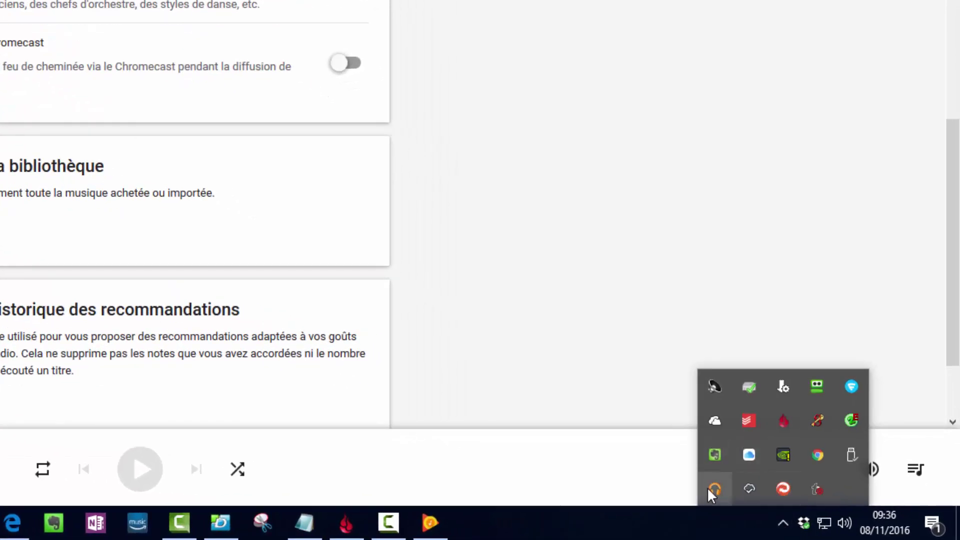
left_click(773, 502)
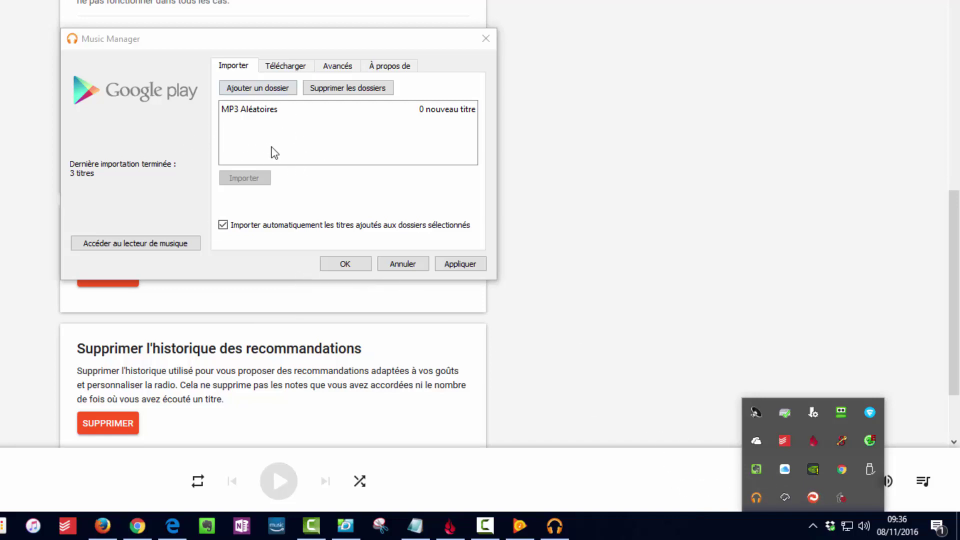
left_click(402, 263)
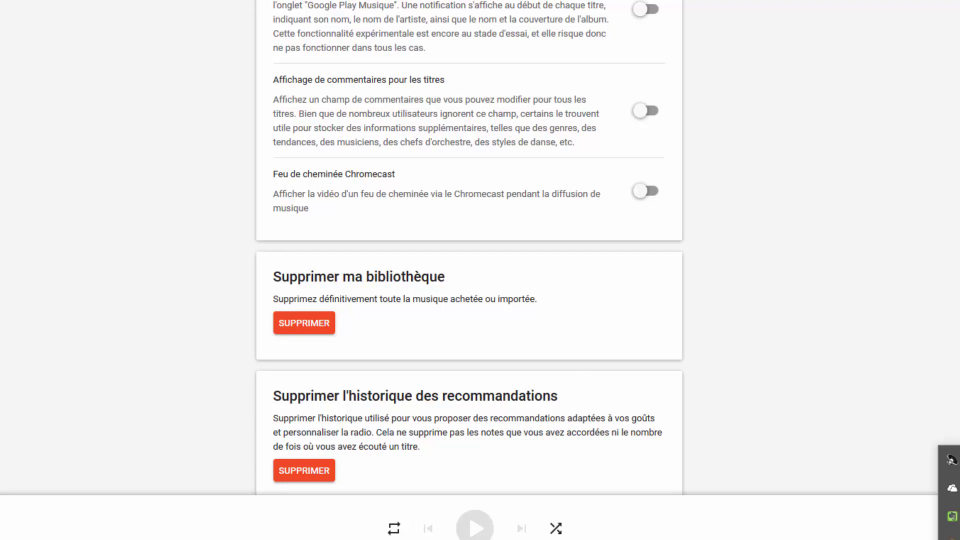
left_click(796, 511)
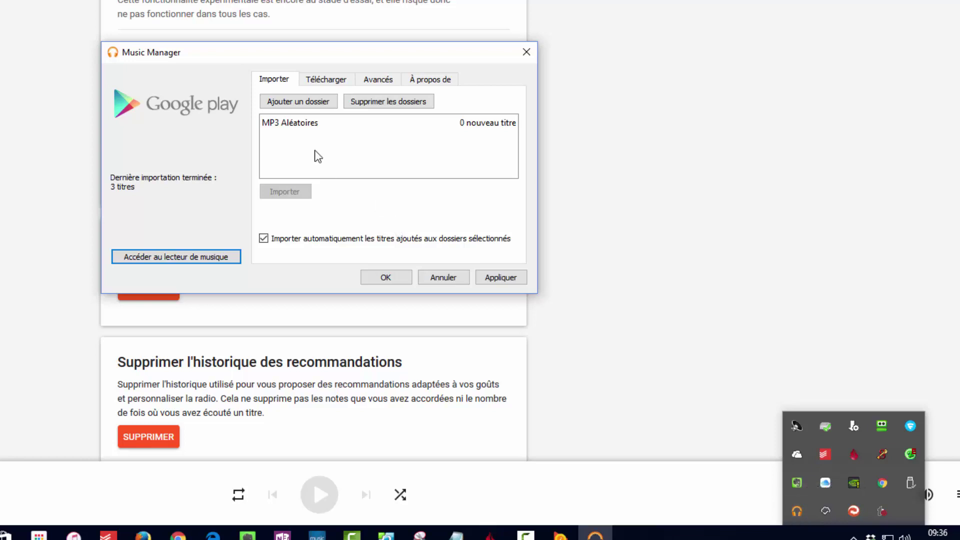
left_click(264, 149)
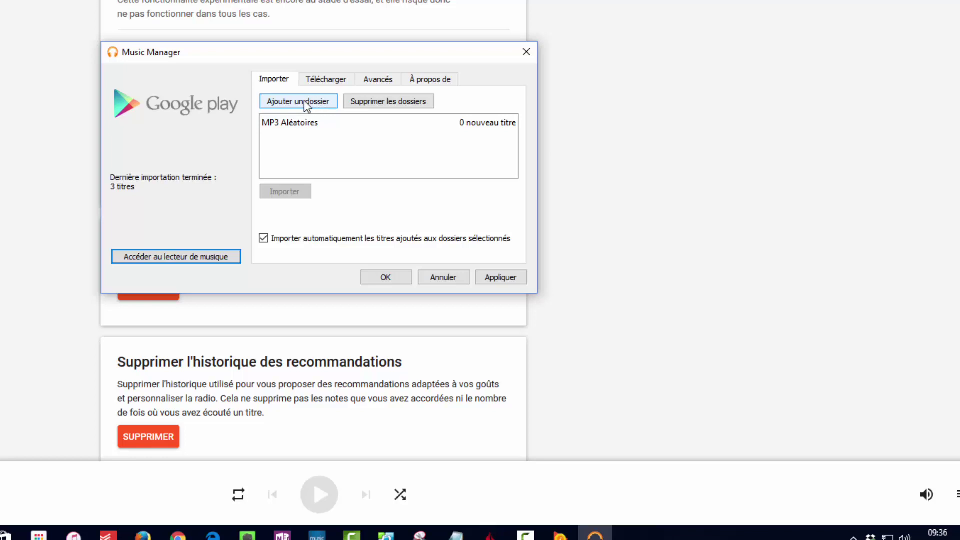
Start adding a Music Manager upload folder, then bring up options for the shared Dropbox folder in File Explorer.
left_click(304, 100)
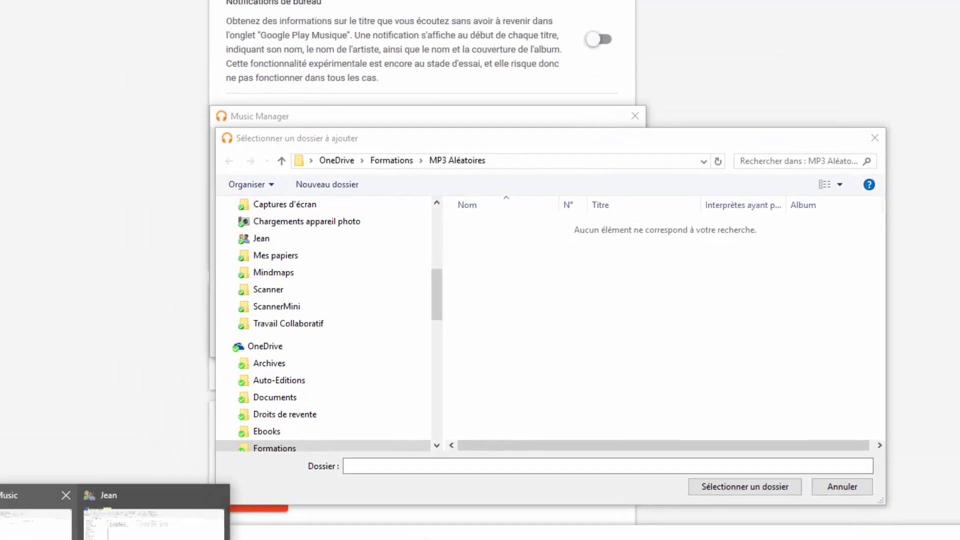
left_click(22, 503)
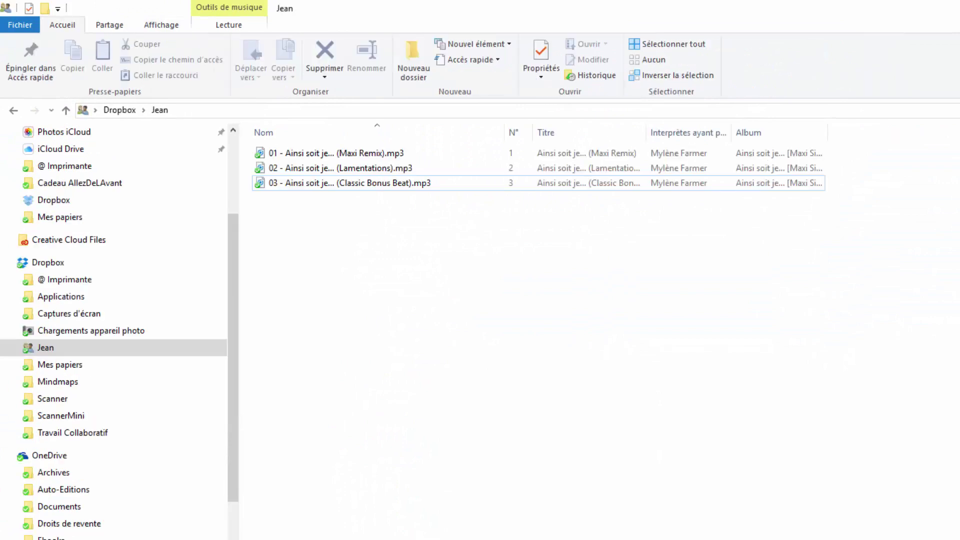
left_click(52, 353)
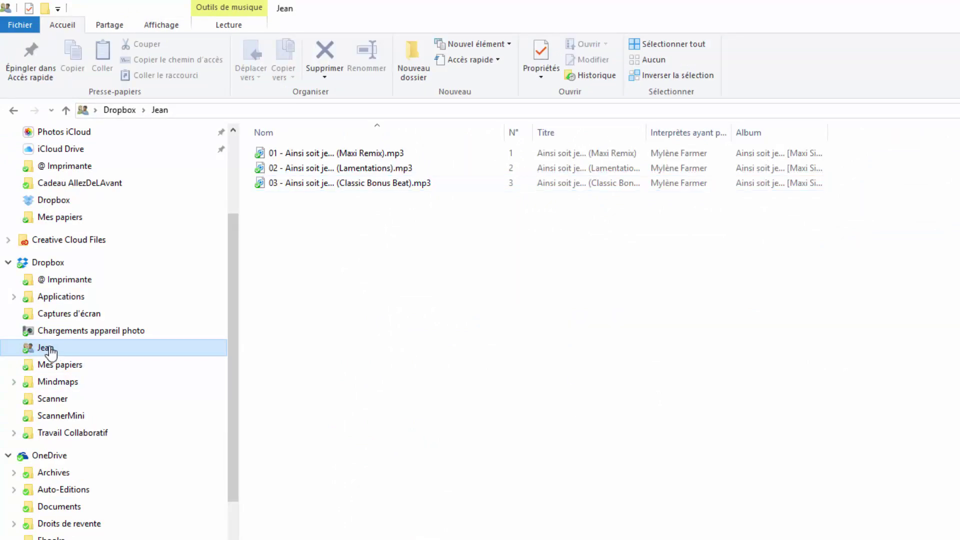
right_click(52, 352)
Rename the shared Dropbox folder to 'Teasers'.
left_click(202, 539)
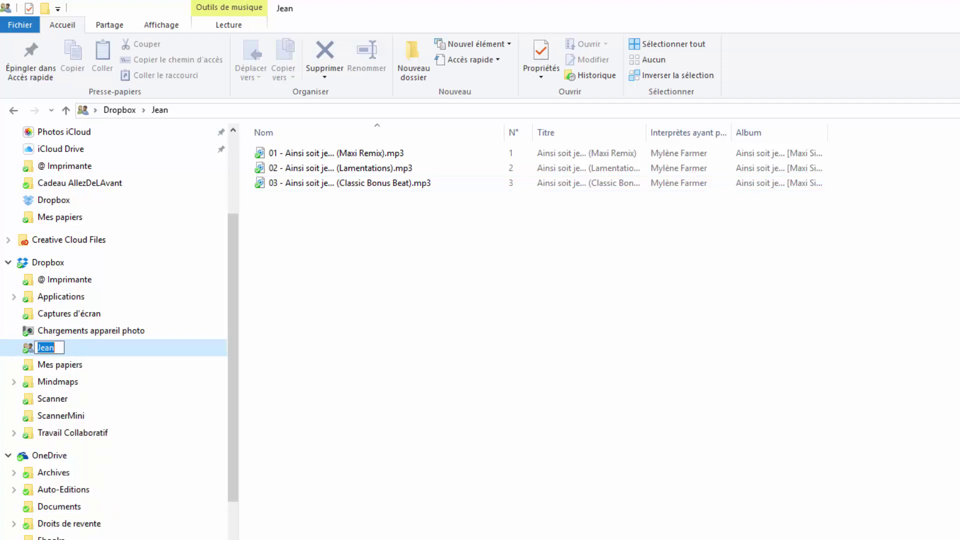
type("Teasers")
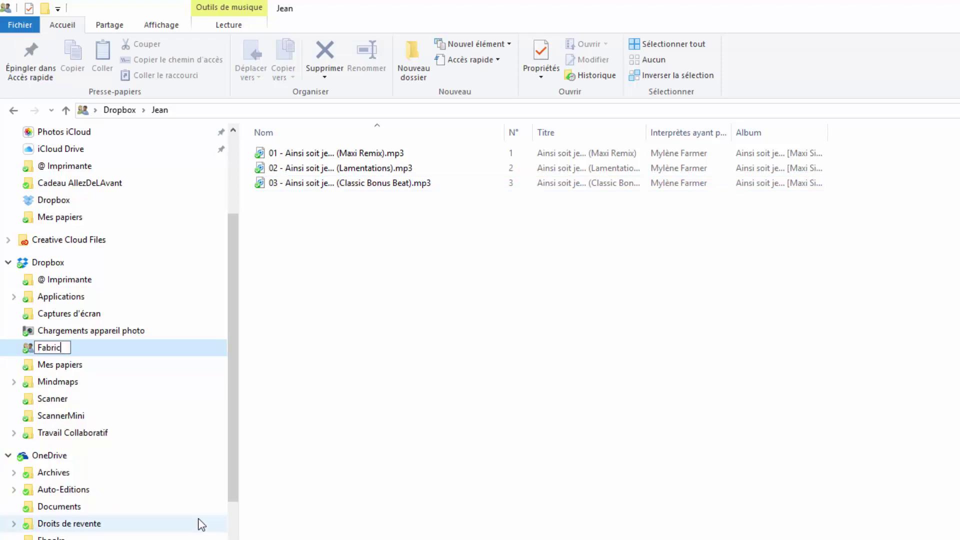
key("Escape")
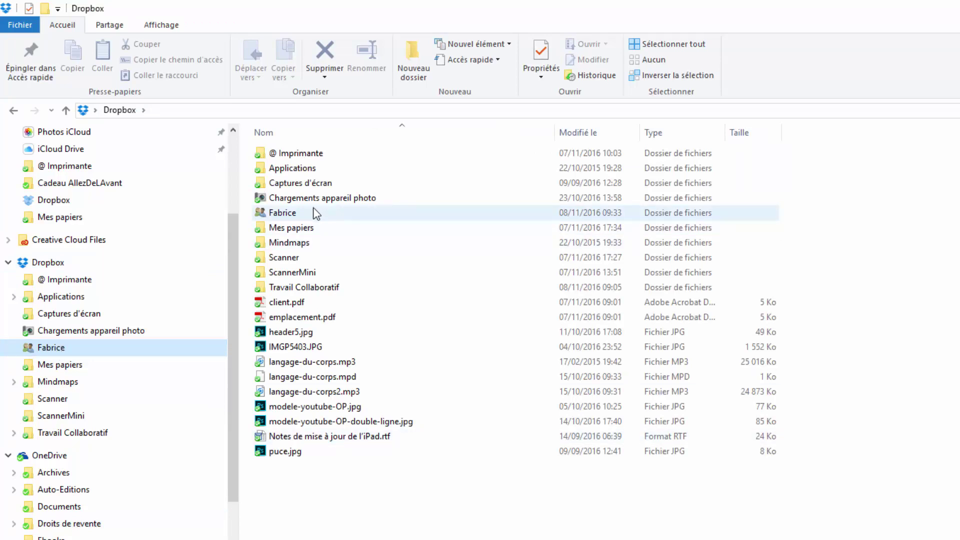
mouse_move(305, 216)
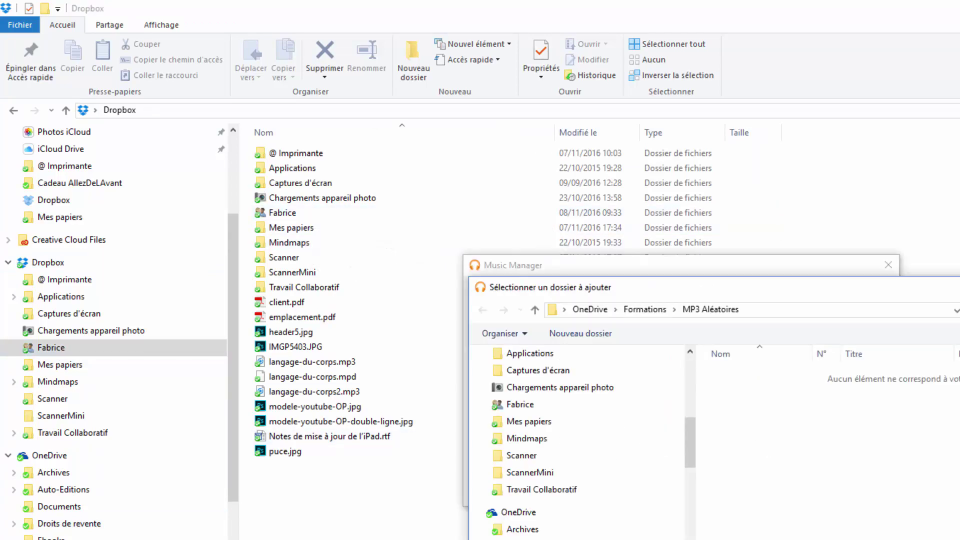
Add the renamed shared Dropbox folder (3 titres) to Music Manager, save, and start importing it.
key("Return")
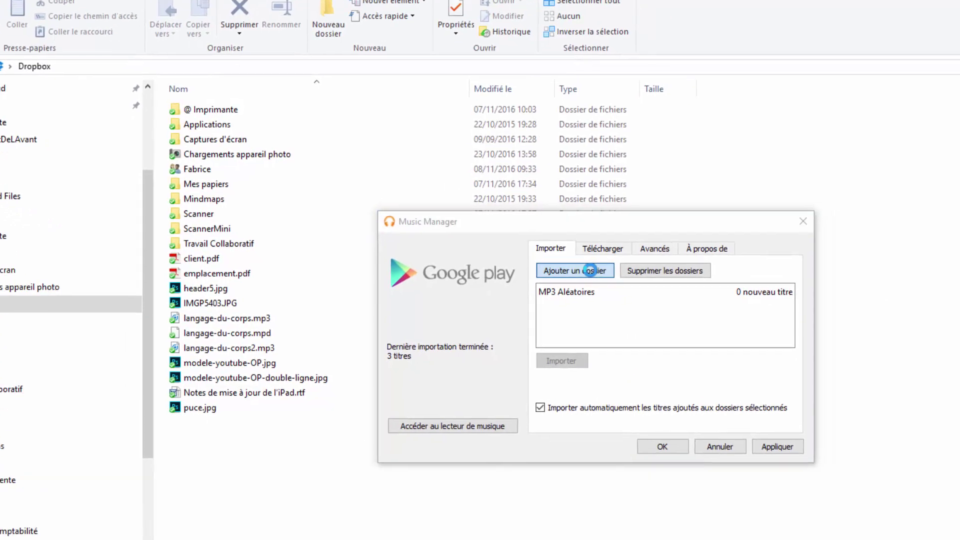
left_click(679, 315)
left_click(228, 243)
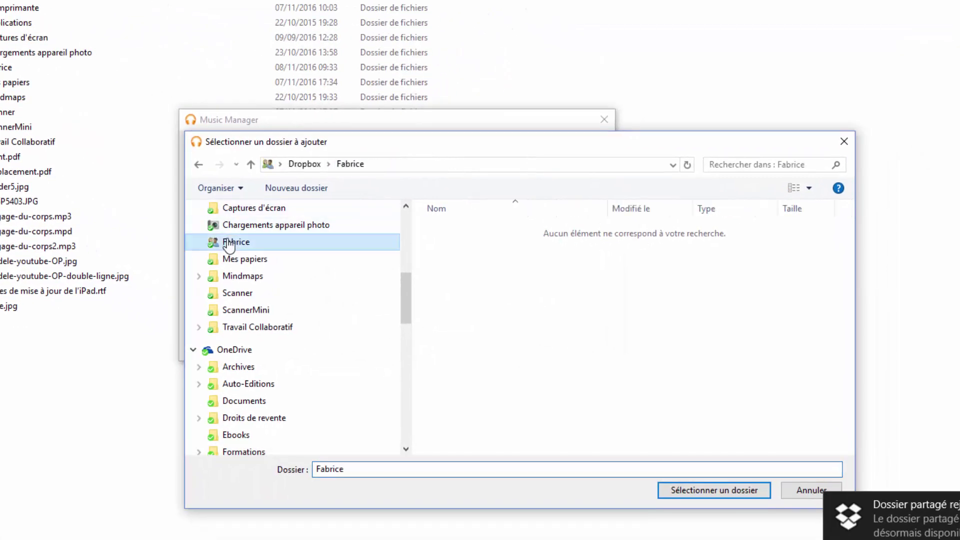
left_click(717, 493)
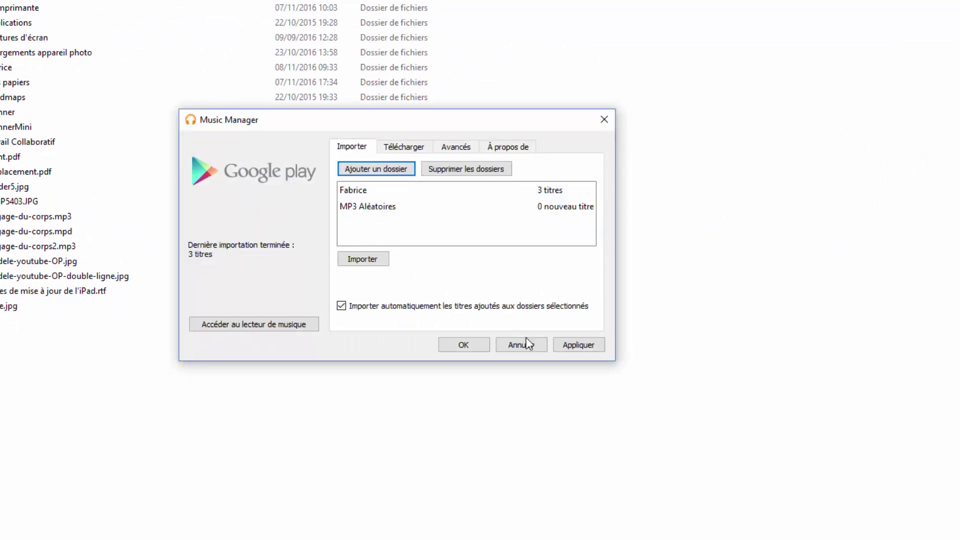
left_click(459, 350)
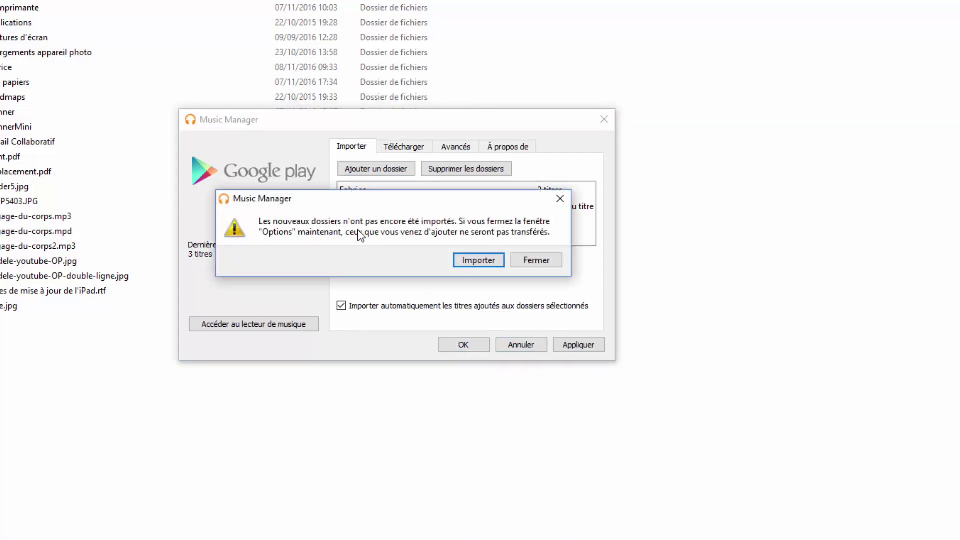
left_click(482, 263)
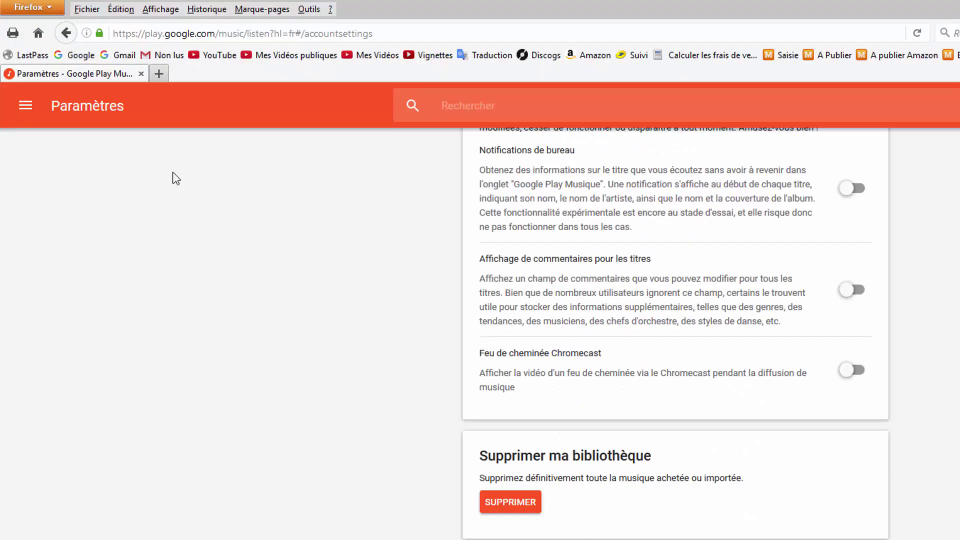
Show the Albums view of the Google Play Music library and close Music Manager's settings.
left_click(26, 108)
left_click(100, 188)
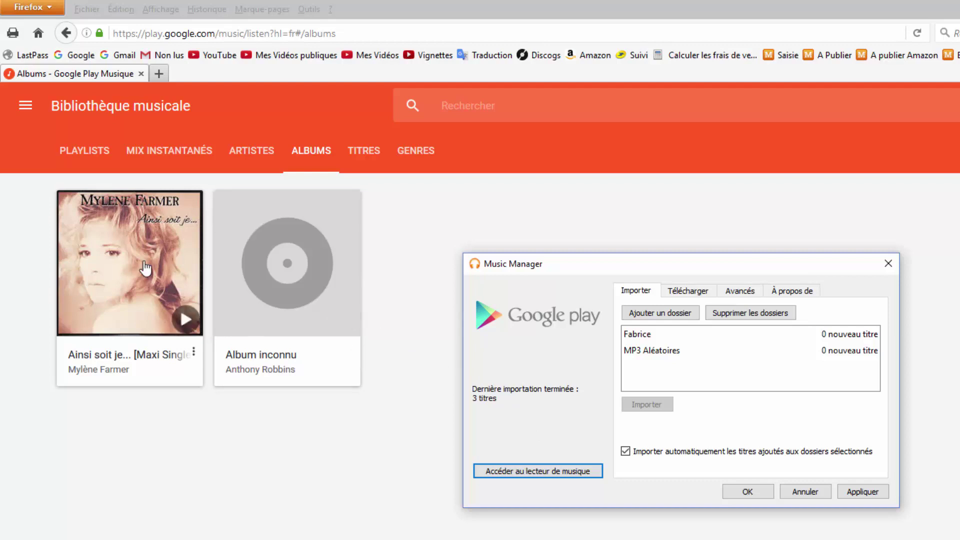
left_click(748, 491)
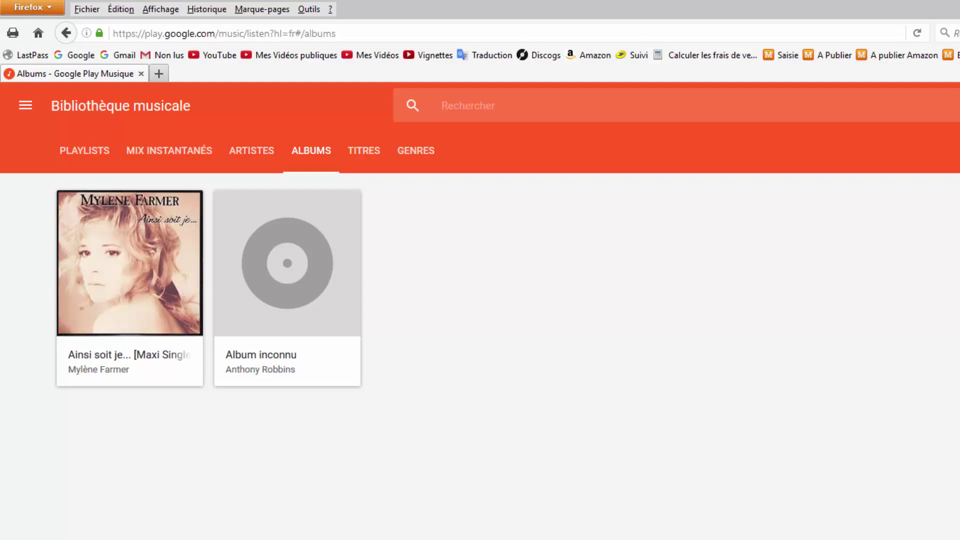
Download the Axel F (The M & M Mix) [Maxi 45T] album and view it in Téléchargements.
mouse_move(331, 390)
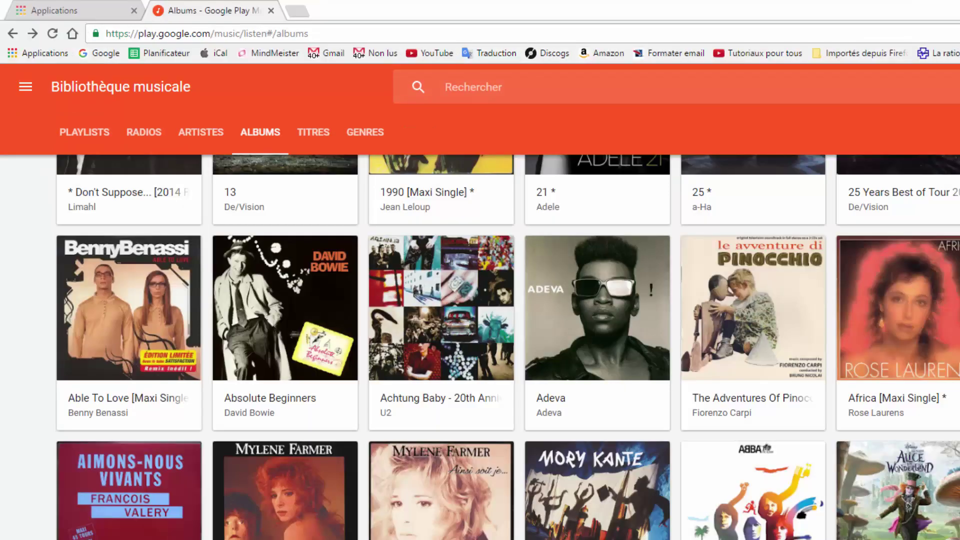
scroll(382, 371, "up", 3)
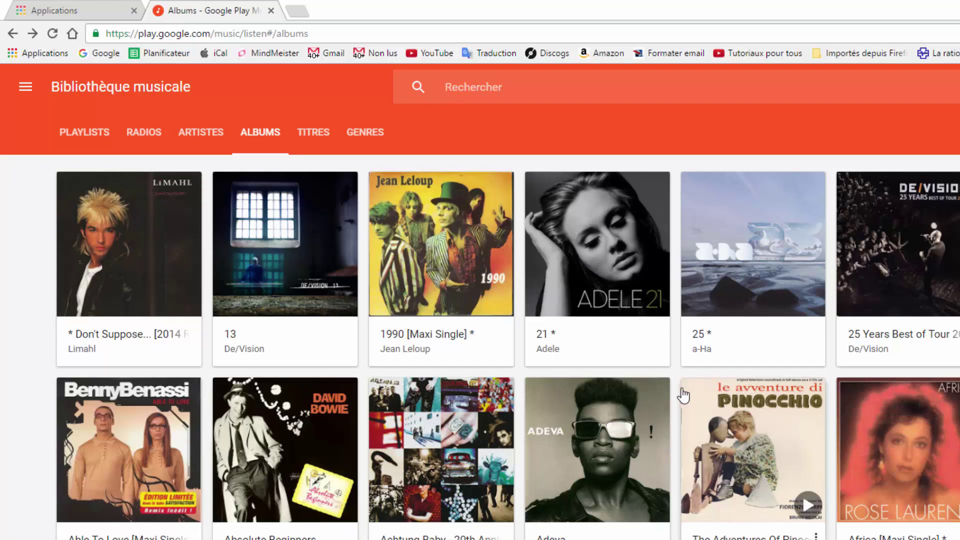
scroll(683, 395, "down", 10)
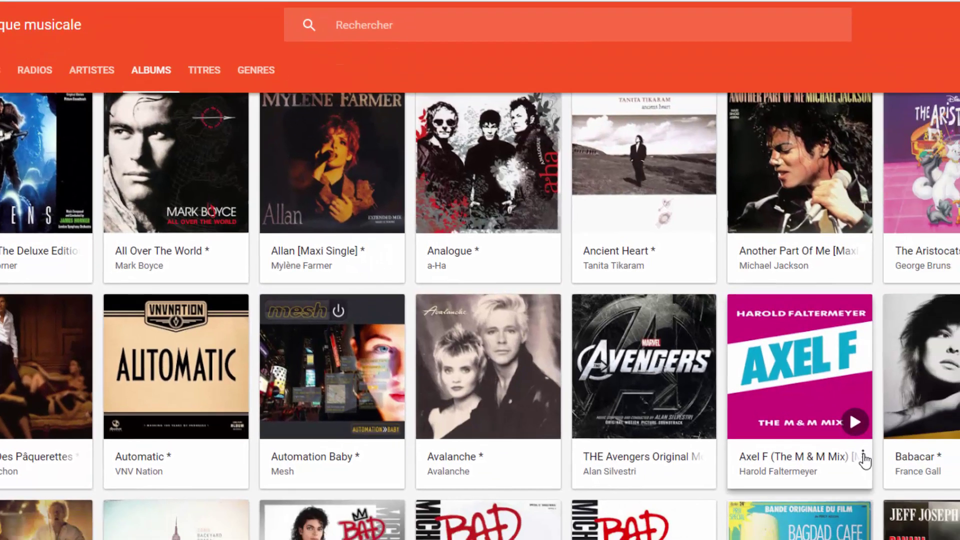
left_click(959, 522)
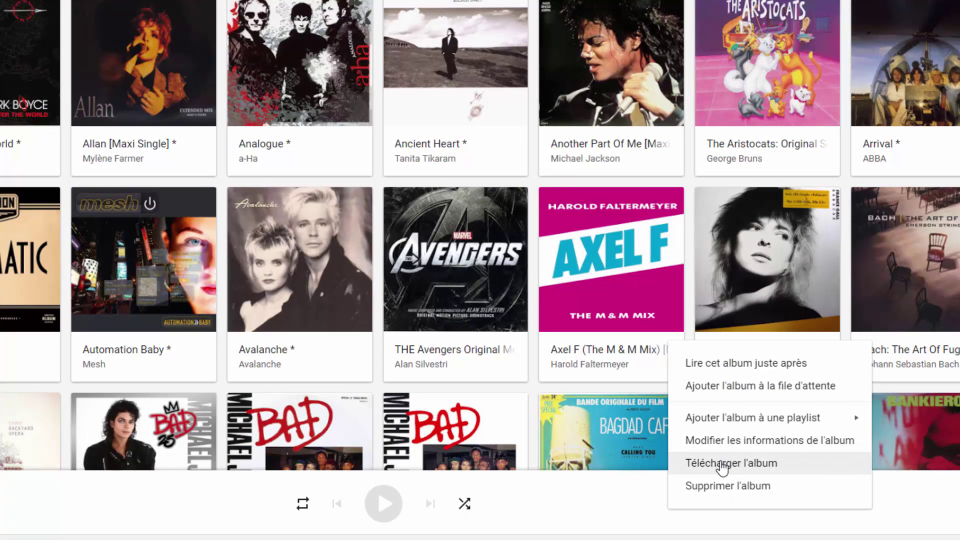
left_click(722, 467)
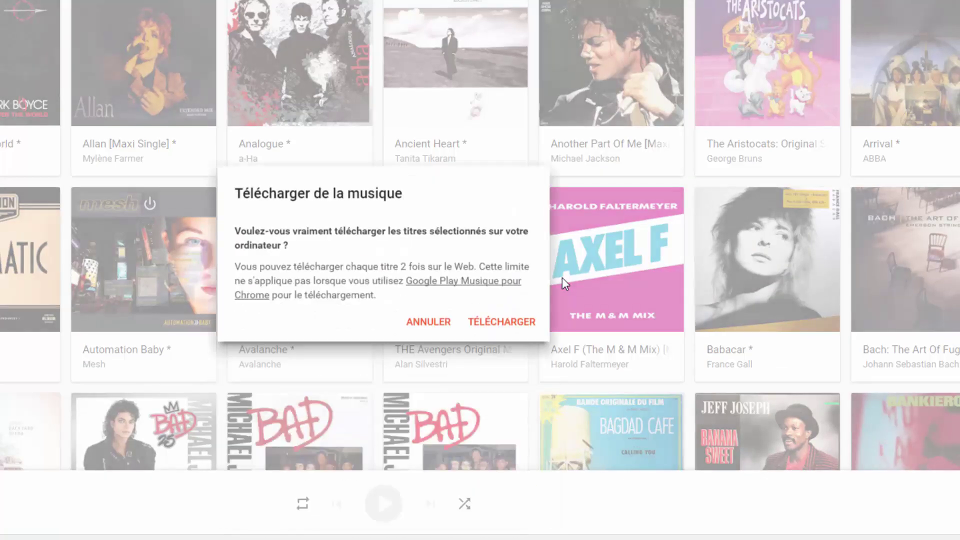
left_click(500, 284)
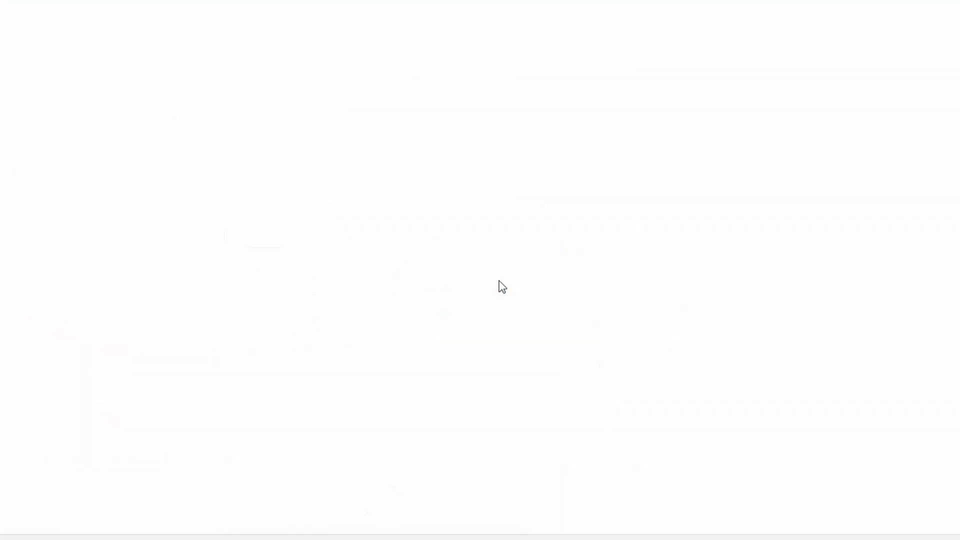
left_click(513, 257)
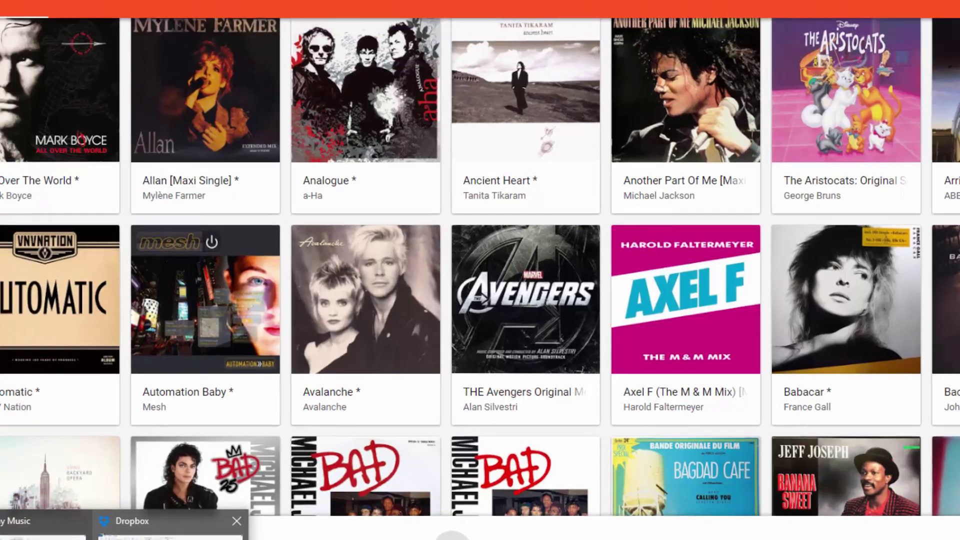
left_click(160, 518)
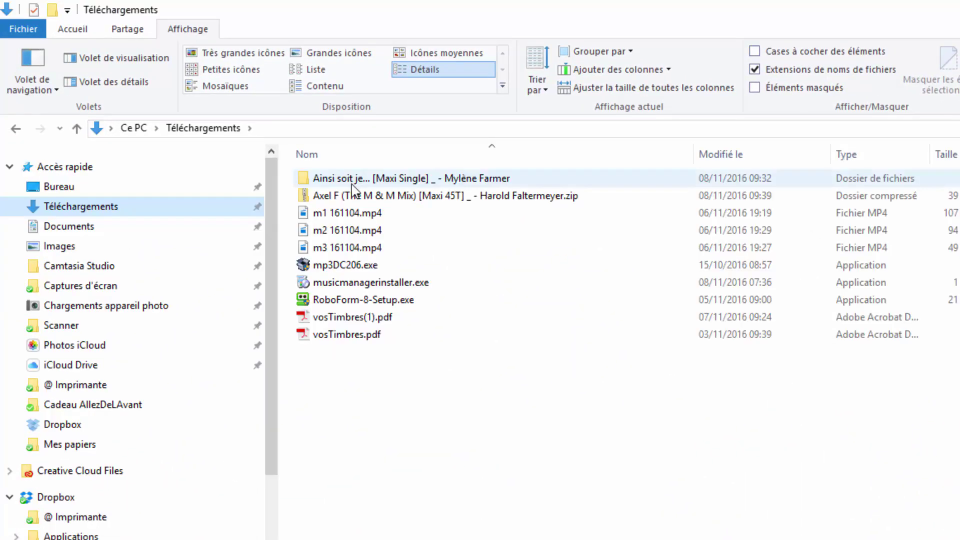
Extract all files from the downloaded Axel F zip into the proposed folder.
left_click(340, 196)
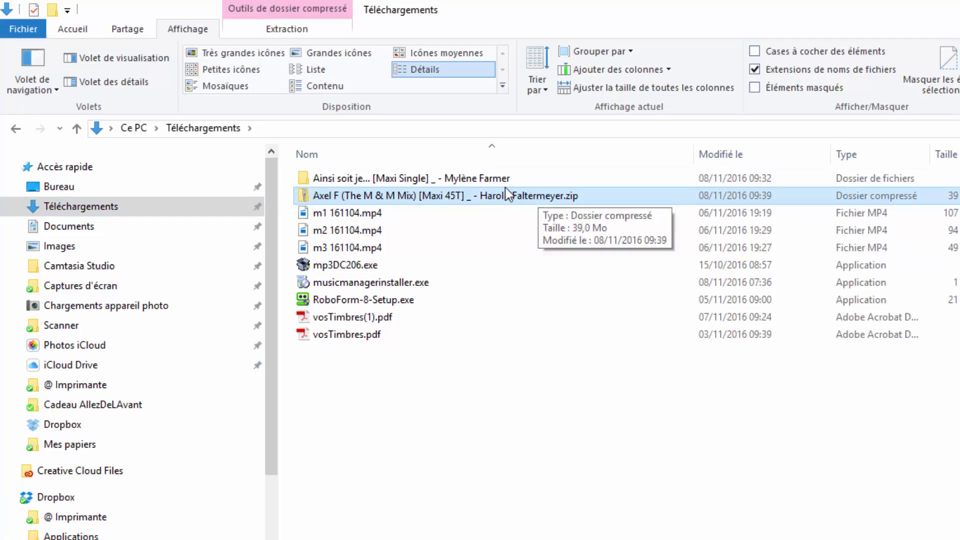
right_click(444, 194)
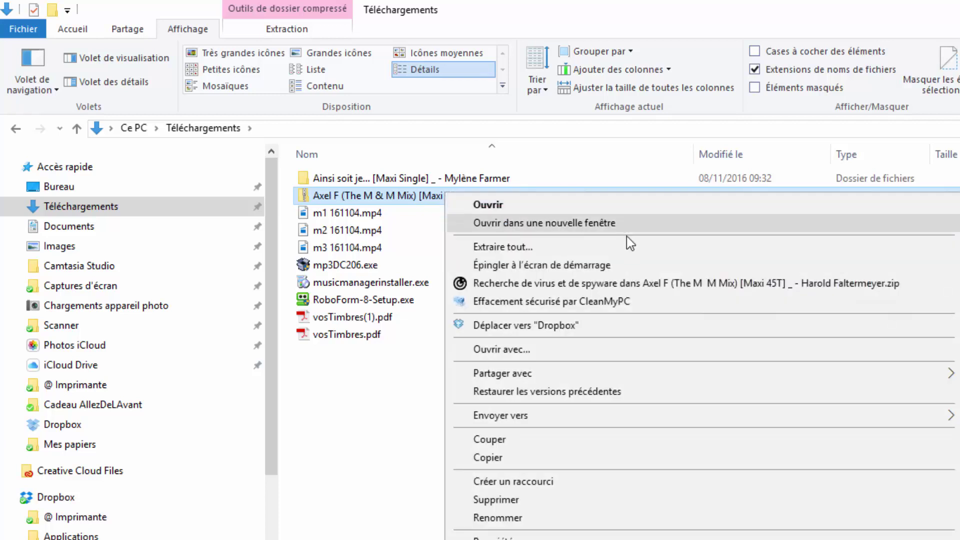
left_click(503, 246)
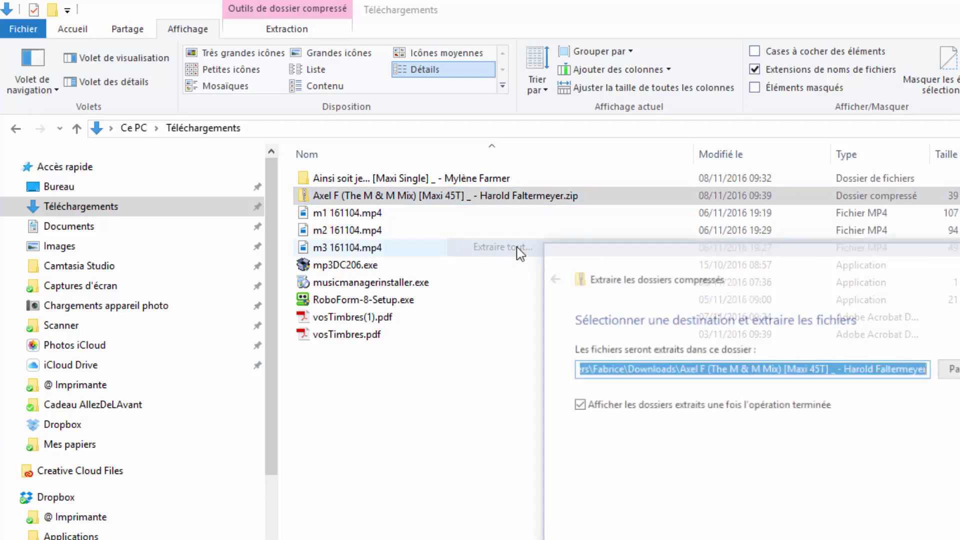
key("Return")
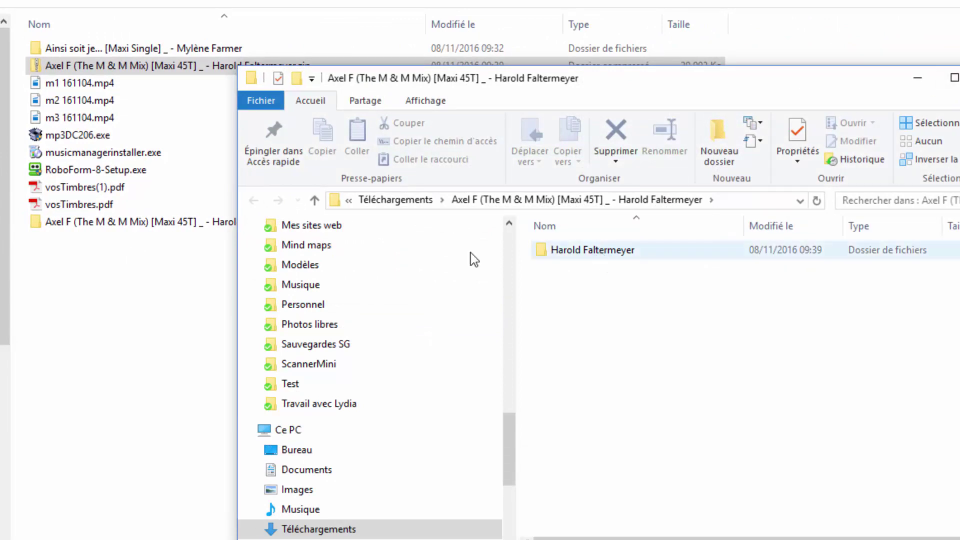
Move the extracted Harold Faltermeyer folder into the Fabrice Dropbox folder and check it's there.
left_click(625, 251)
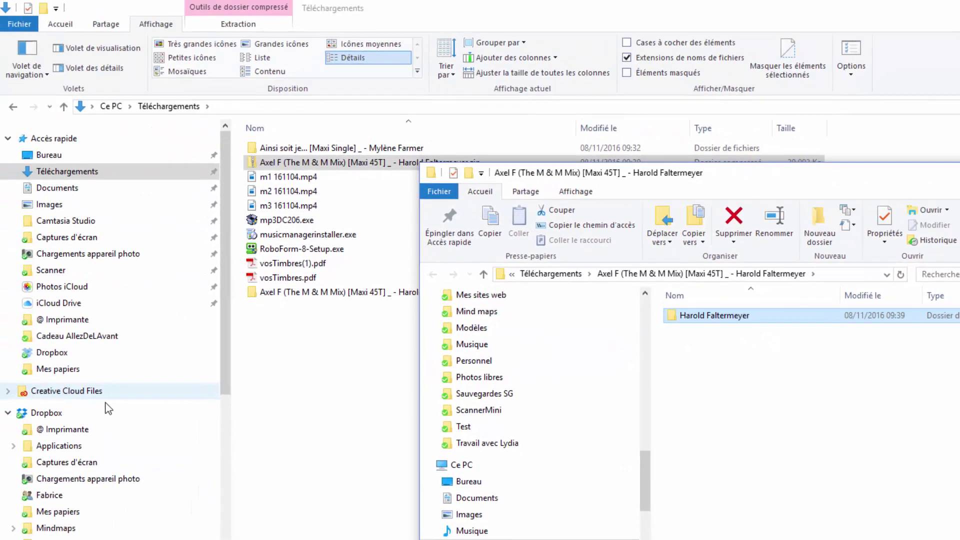
left_click_drag(706, 316, 65, 497)
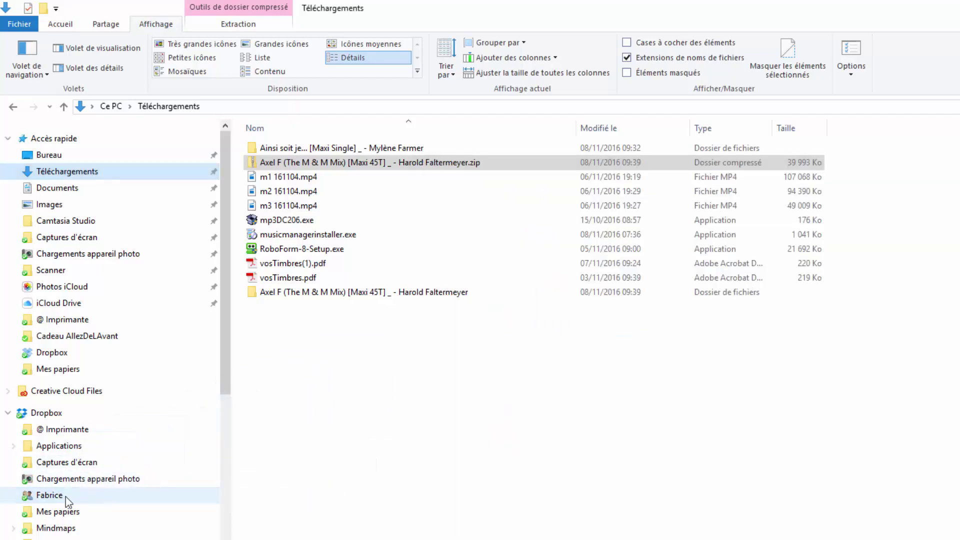
left_click(54, 497)
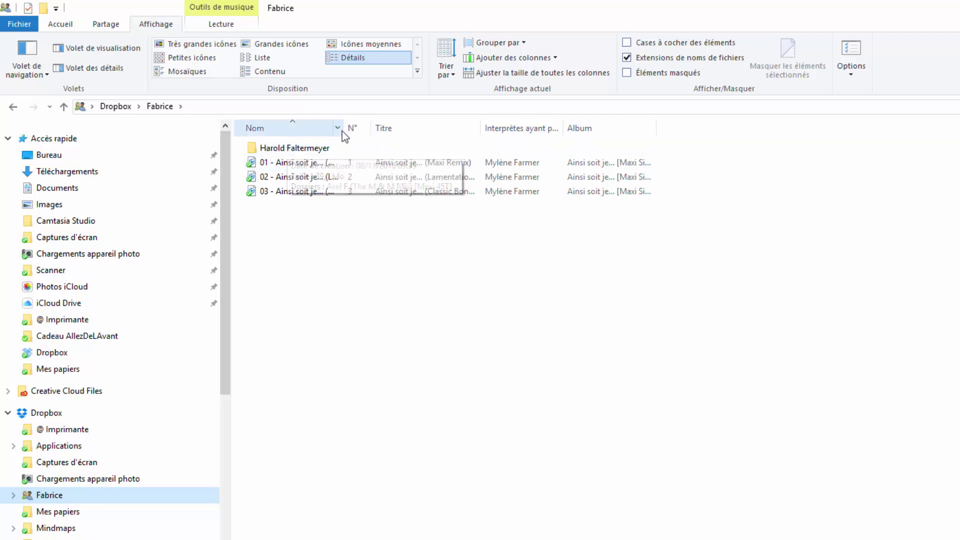
left_click_drag(344, 129, 543, 131)
left_click(312, 151)
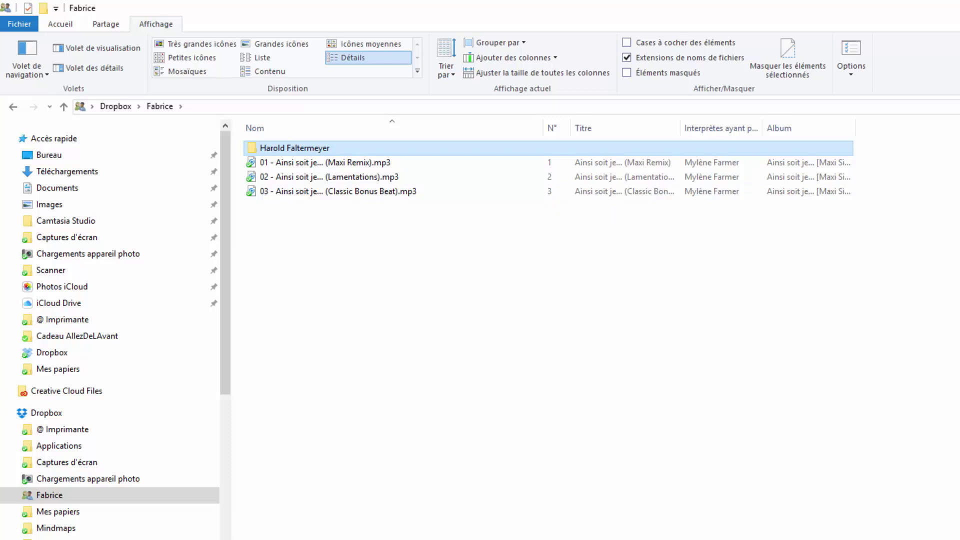
key("alt+Tab")
key("alt+Tab")
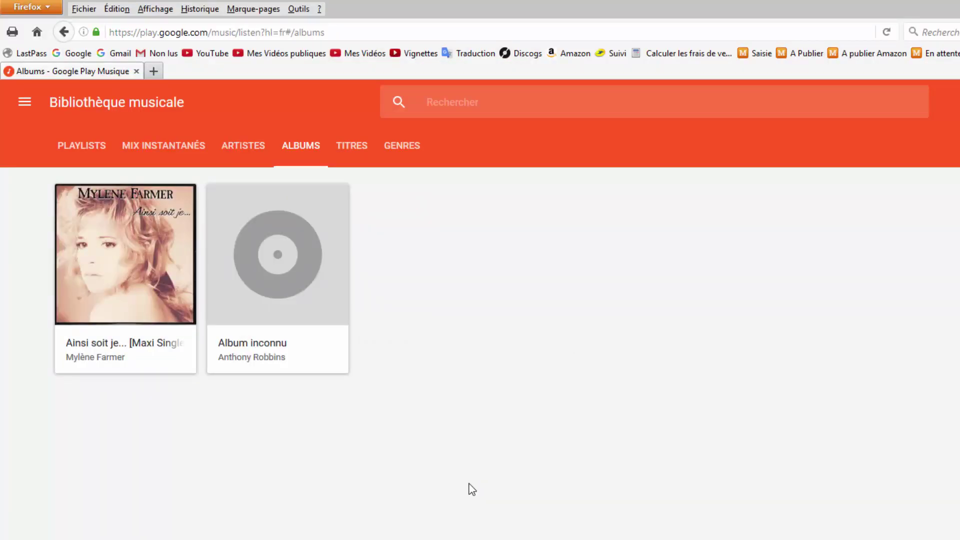
Check Music Manager's upload progress for the Axel F album, then close the upload window.
key("alt+Tab")
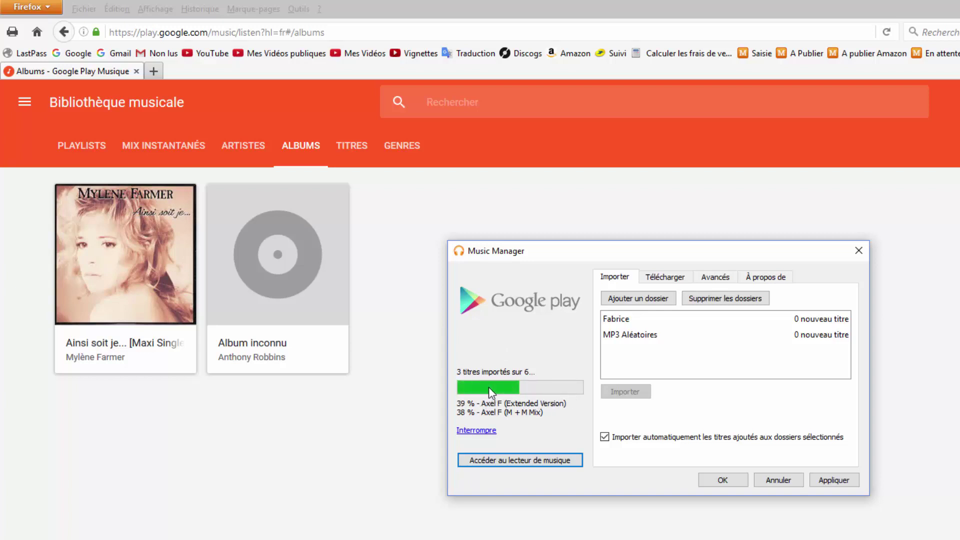
left_click(764, 481)
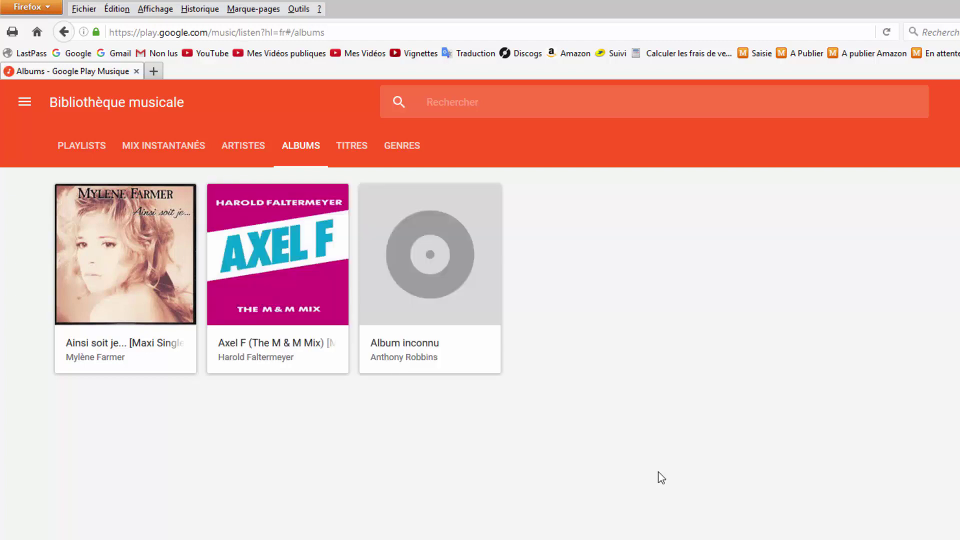
Open the Axel F (The M & M Mix) [Maxi 45T] album page listing 3 titres (17:01).
left_click(306, 238)
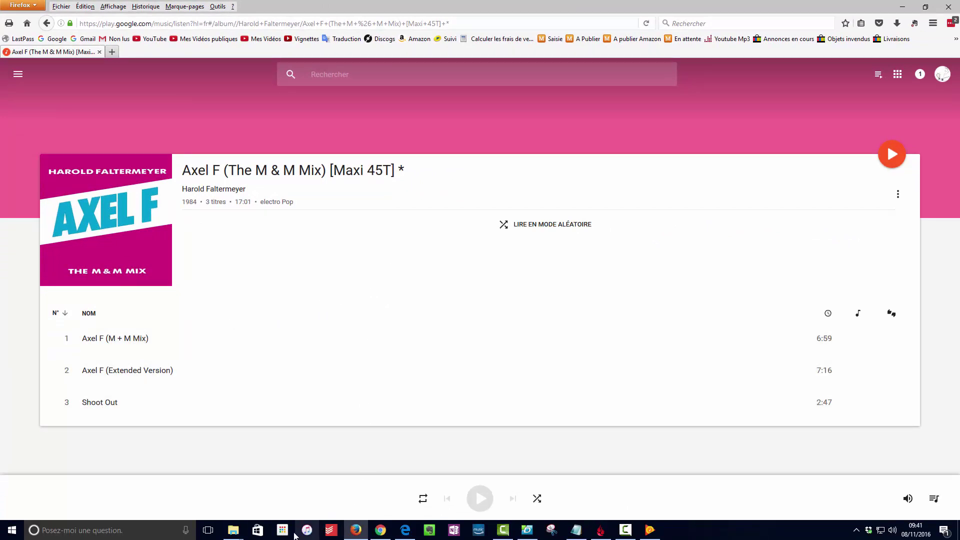
mouse_move(236, 533)
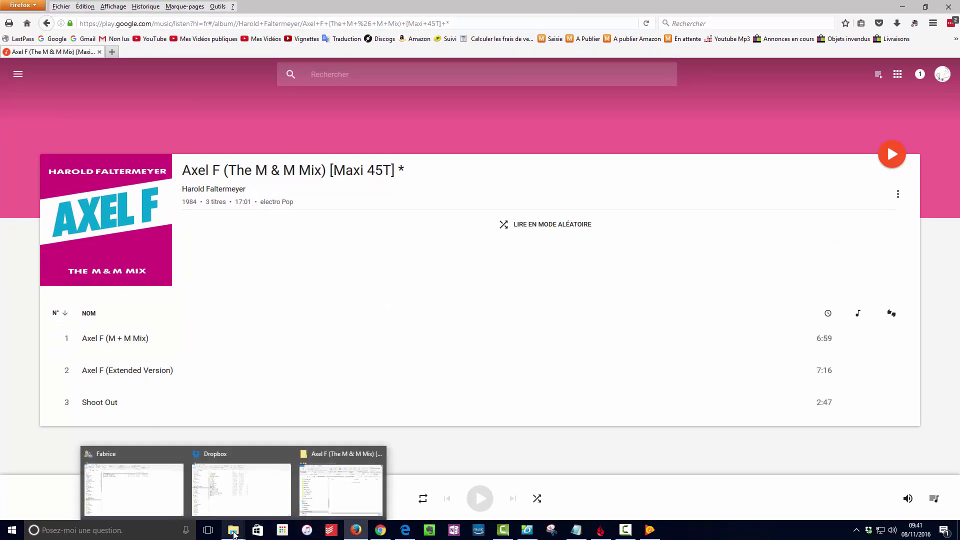